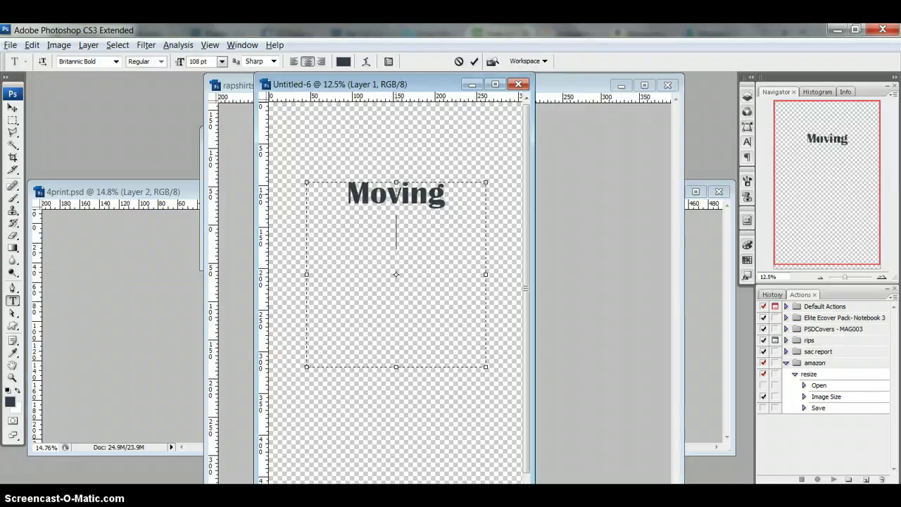
# Add the lines "On" and "Up" below "Moving" and enlarge "Up" to 286 pt
pyautogui.write('On ')
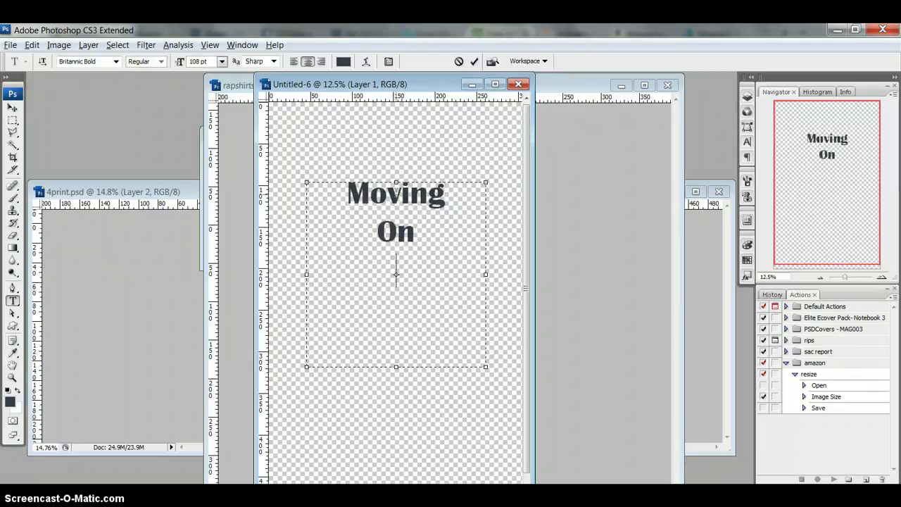
pyautogui.write('Up')
pyautogui.moveTo(418, 272); pyautogui.dragTo(396, 271)
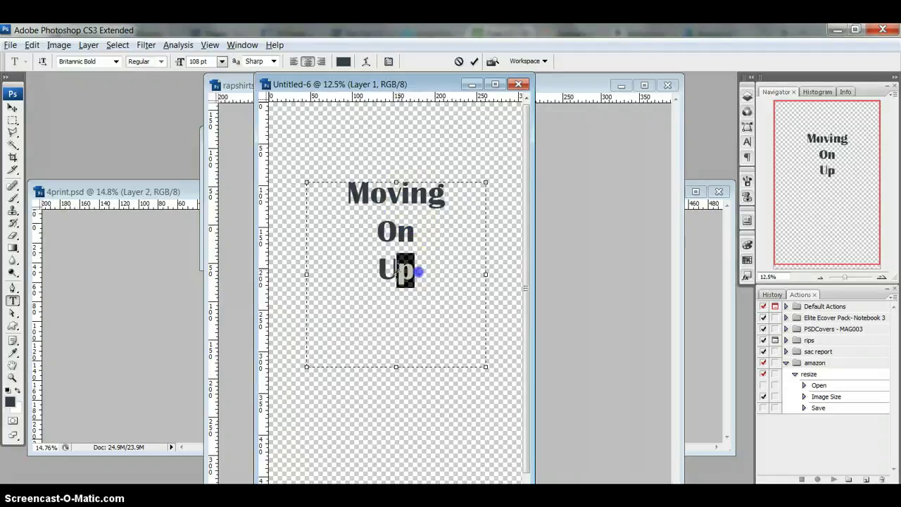
pyautogui.doubleClick(418, 271)
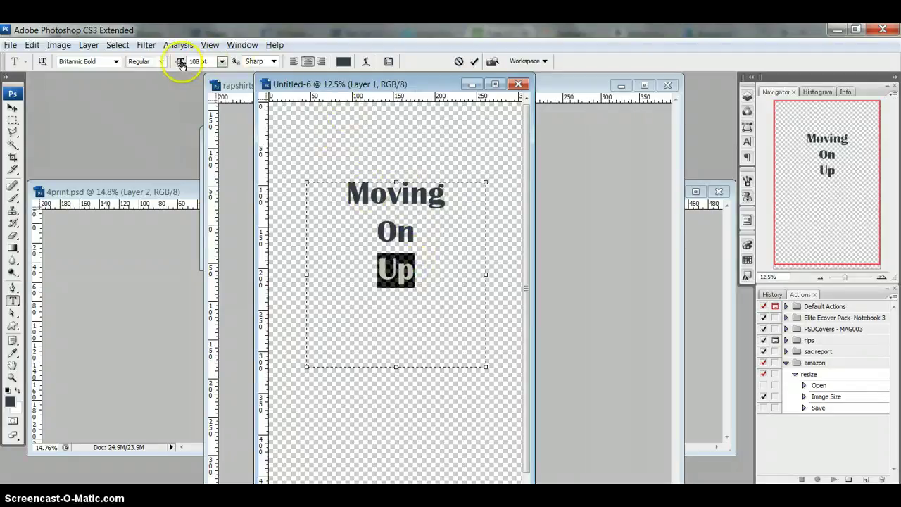
pyautogui.moveTo(180, 64); pyautogui.dragTo(276, 63)
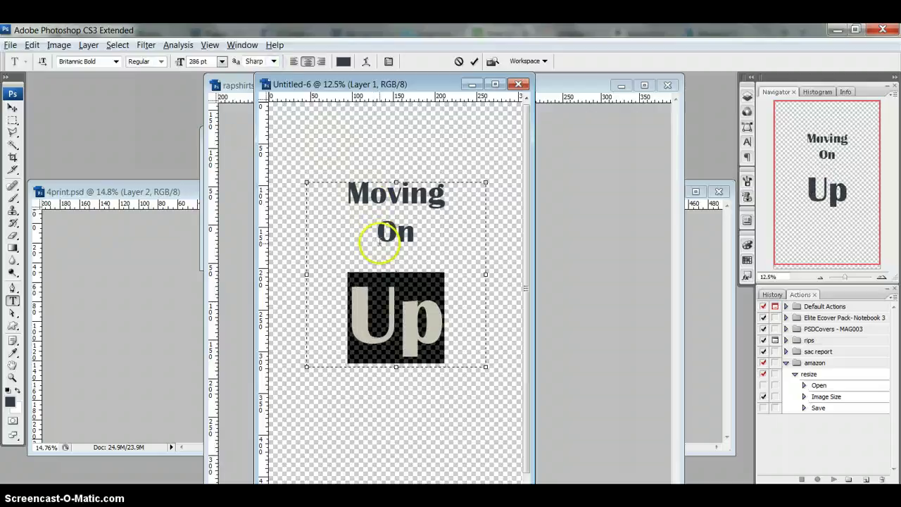
# Enlarge the word "On" slightly and set the size of "Moving" to 119 pt
pyautogui.moveTo(380, 240); pyautogui.dragTo(408, 241)
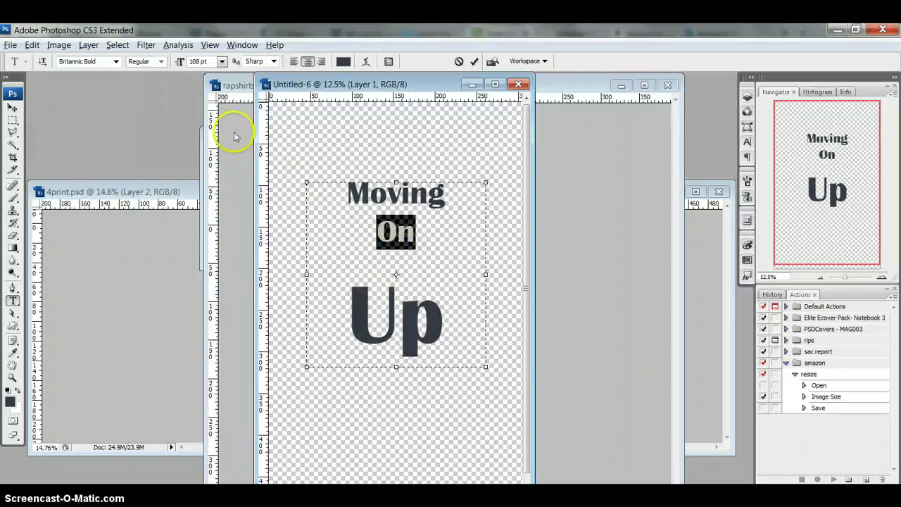
pyautogui.moveTo(180, 63); pyautogui.dragTo(183, 63)
pyautogui.moveTo(349, 192); pyautogui.dragTo(441, 195)
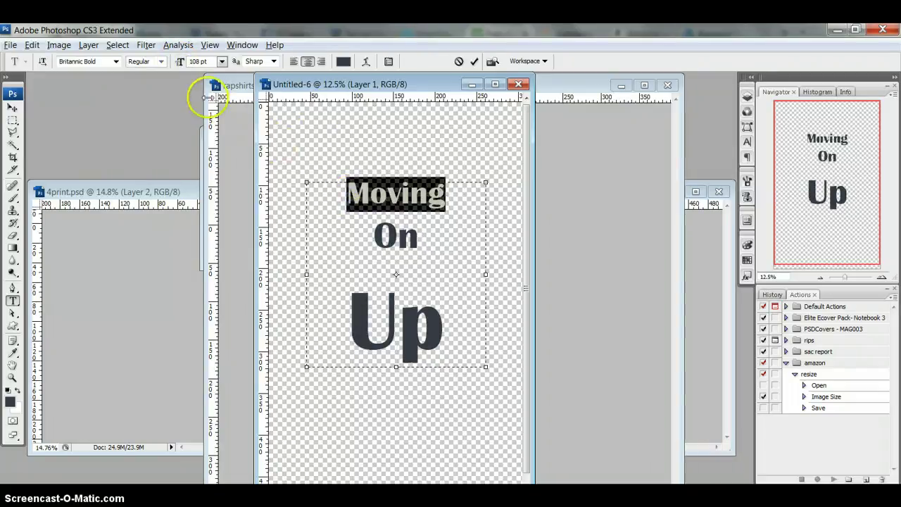
pyautogui.moveTo(179, 63); pyautogui.dragTo(185, 64)
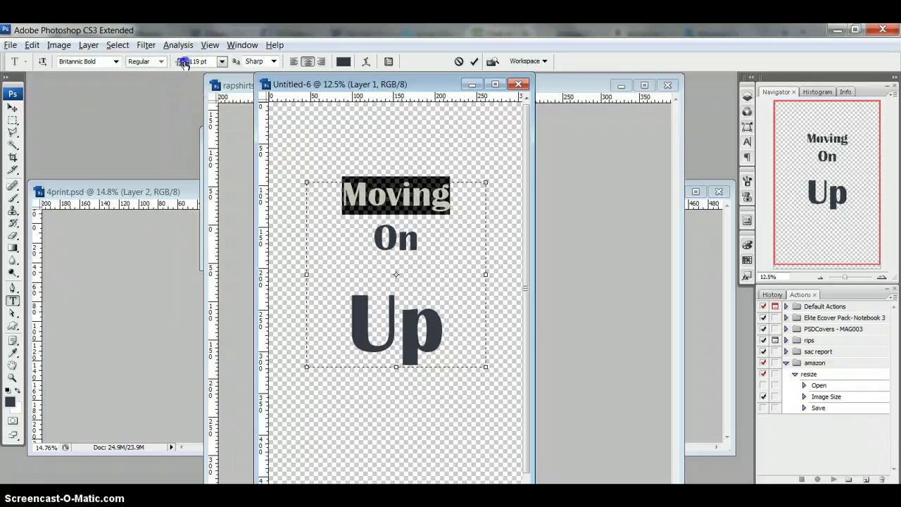
# Set the leading of all three text lines to 130 pt
pyautogui.keyDown('shift'); pyautogui.click(447, 333); pyautogui.keyUp('shift')
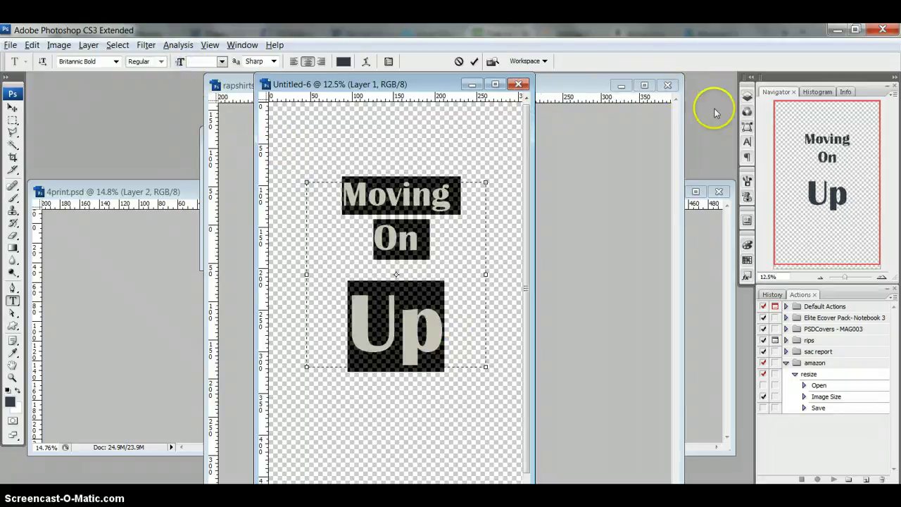
pyautogui.click(745, 144)
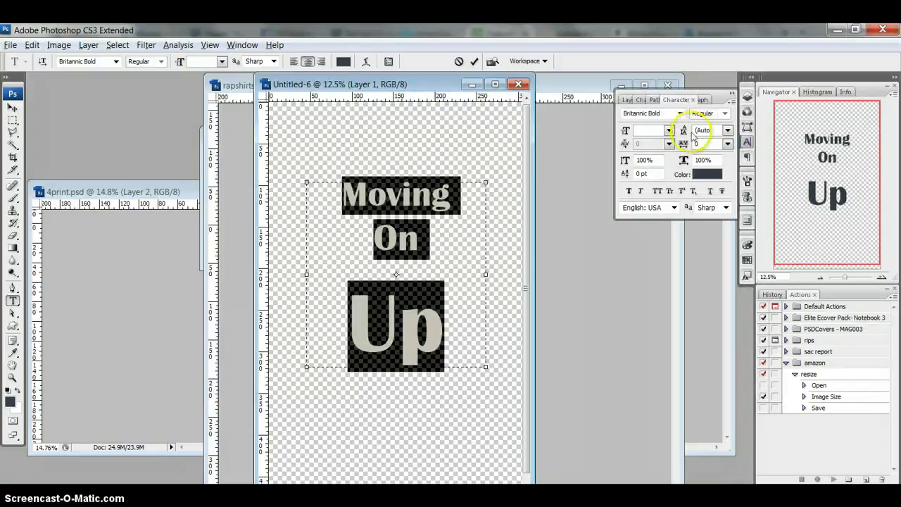
pyautogui.click(727, 131)
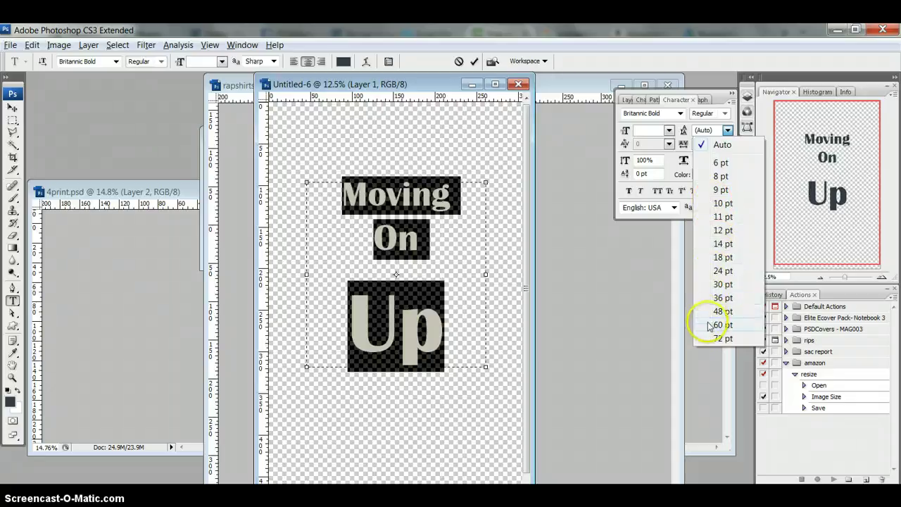
pyautogui.click(720, 337)
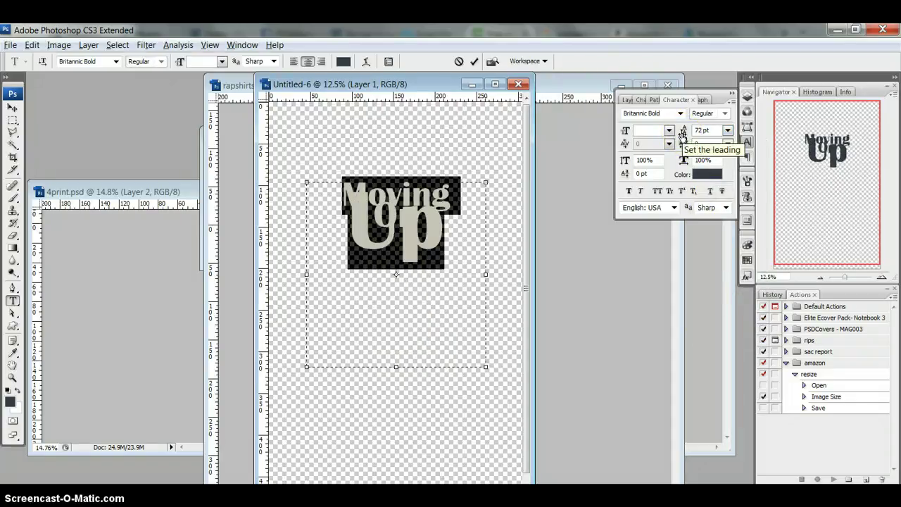
pyautogui.moveTo(682, 136); pyautogui.dragTo(713, 134)
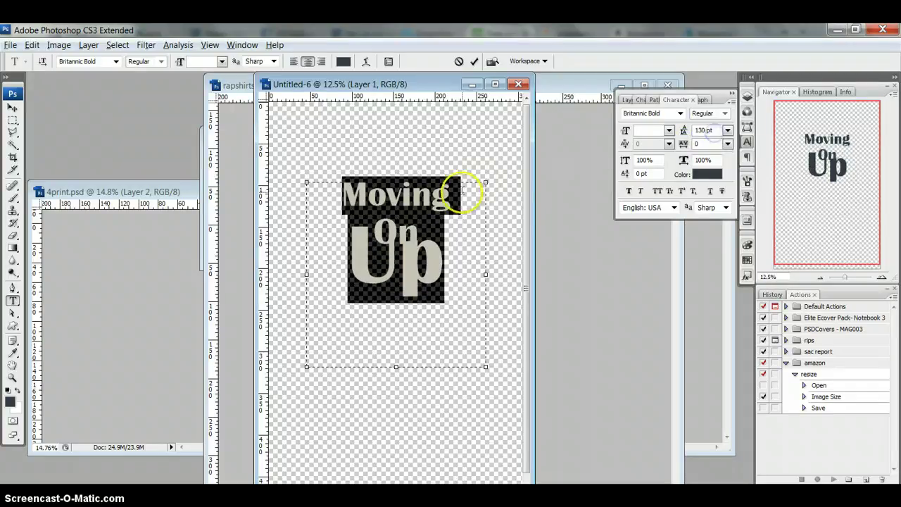
# Set the leading of the word "Up" to 217 pt
pyautogui.click(422, 227)
pyautogui.moveTo(376, 209); pyautogui.dragTo(371, 223)
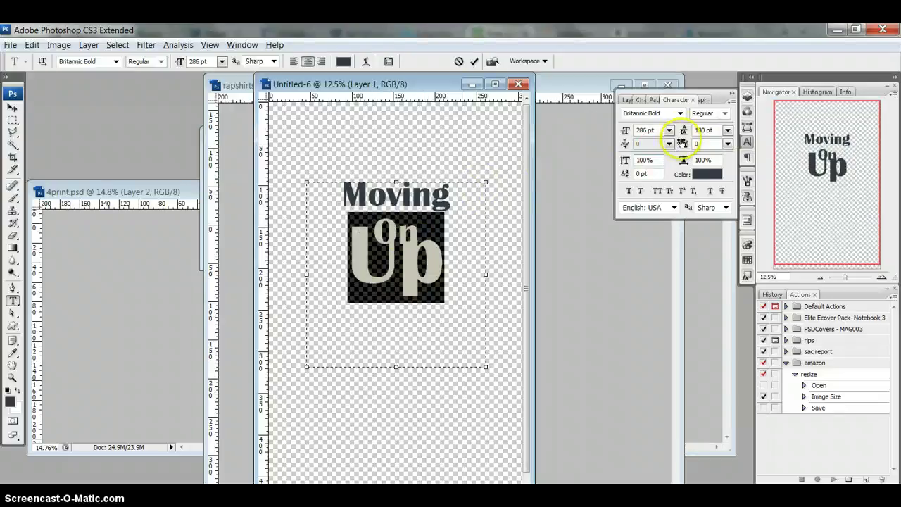
pyautogui.moveTo(686, 132); pyautogui.dragTo(730, 133)
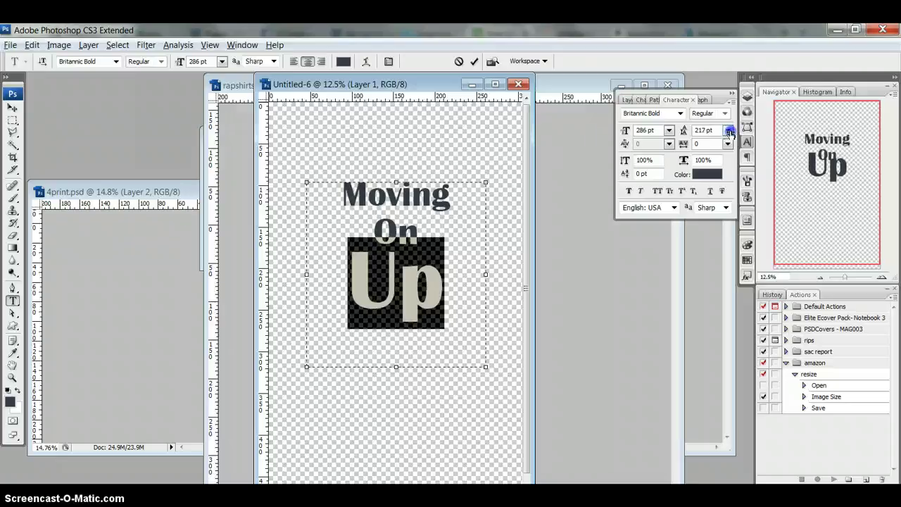
# Set the leading of the "Moving" and "On" lines to 112 pt and commit the text
pyautogui.moveTo(456, 204); pyautogui.dragTo(322, 205)
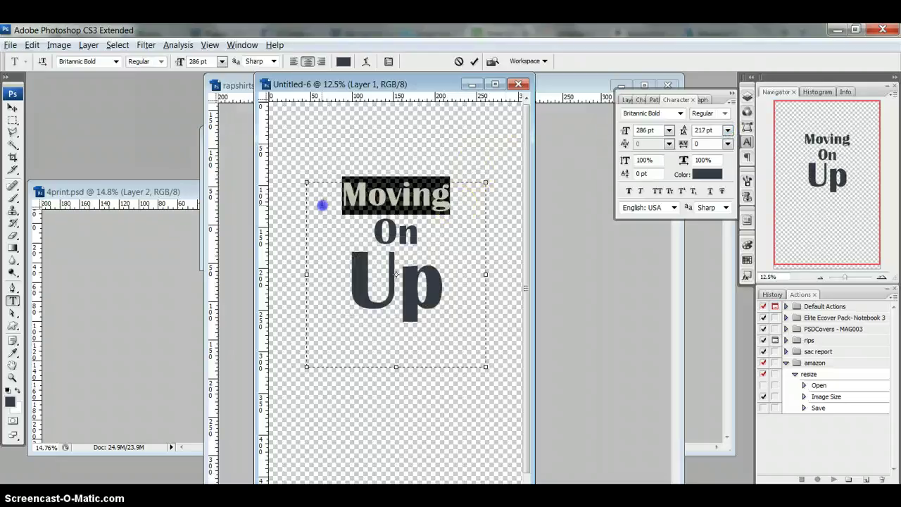
pyautogui.moveTo(684, 131); pyautogui.dragTo(684, 131)
pyautogui.click(424, 233)
pyautogui.hotkey('shift', 'Left')
pyautogui.hotkey('shift', 'Up')
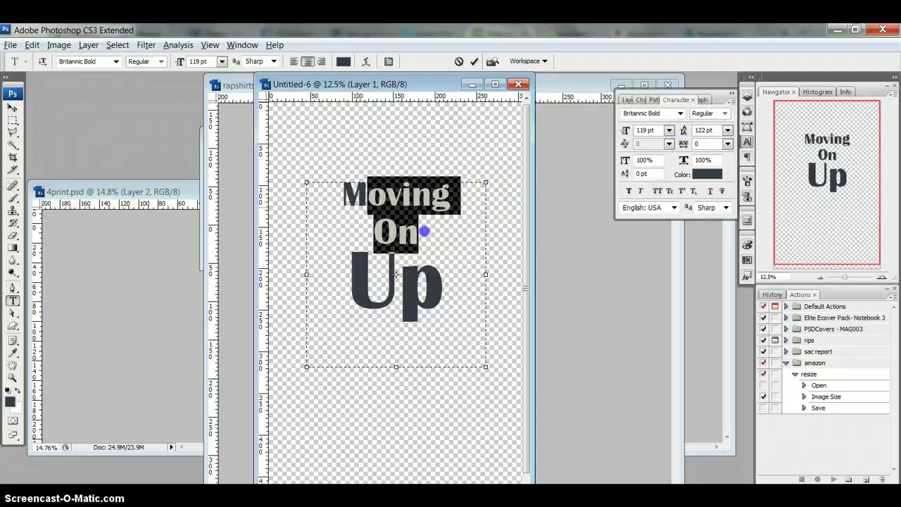
pyautogui.hotkey('shift', 'Home')
pyautogui.moveTo(683, 133); pyautogui.dragTo(683, 134)
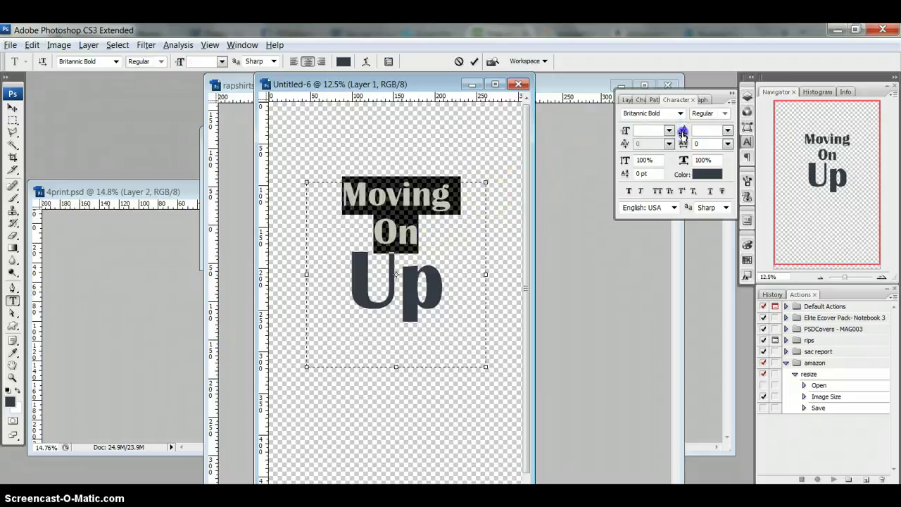
pyautogui.click(727, 130)
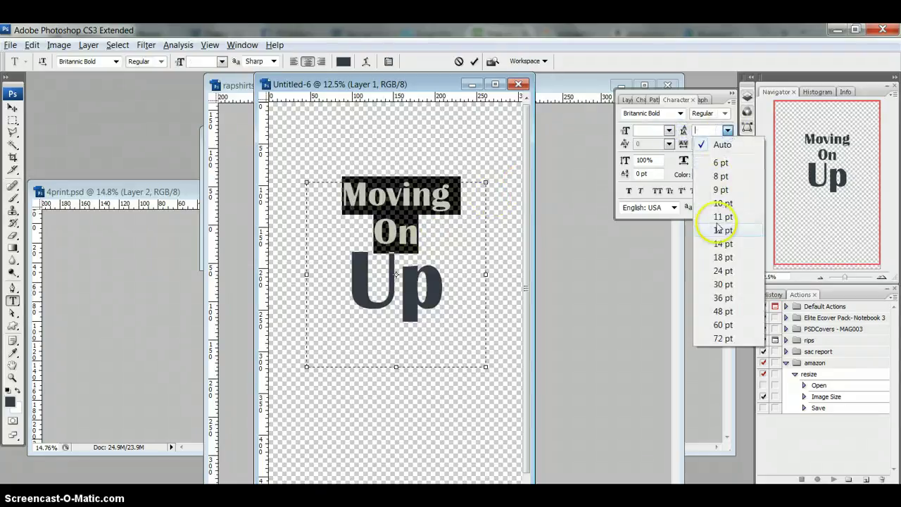
pyautogui.click(716, 229)
pyautogui.moveTo(680, 134); pyautogui.dragTo(735, 132)
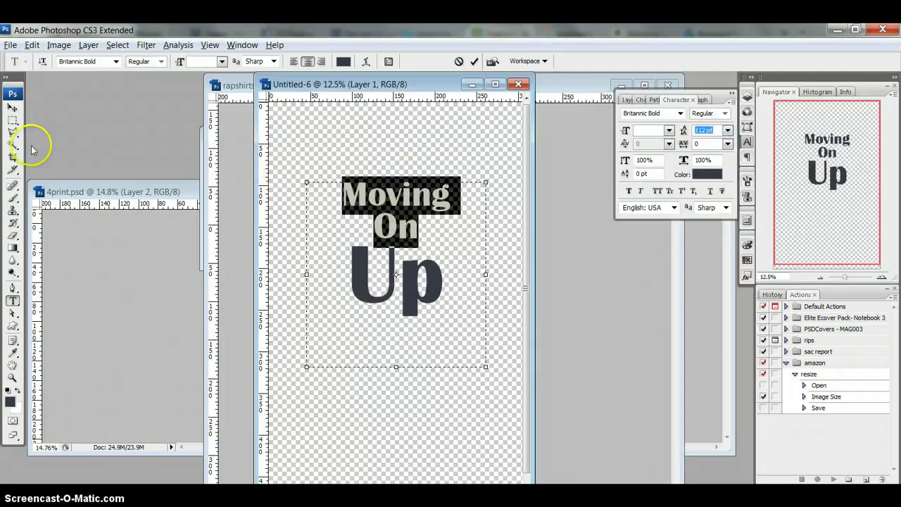
pyautogui.click(13, 107)
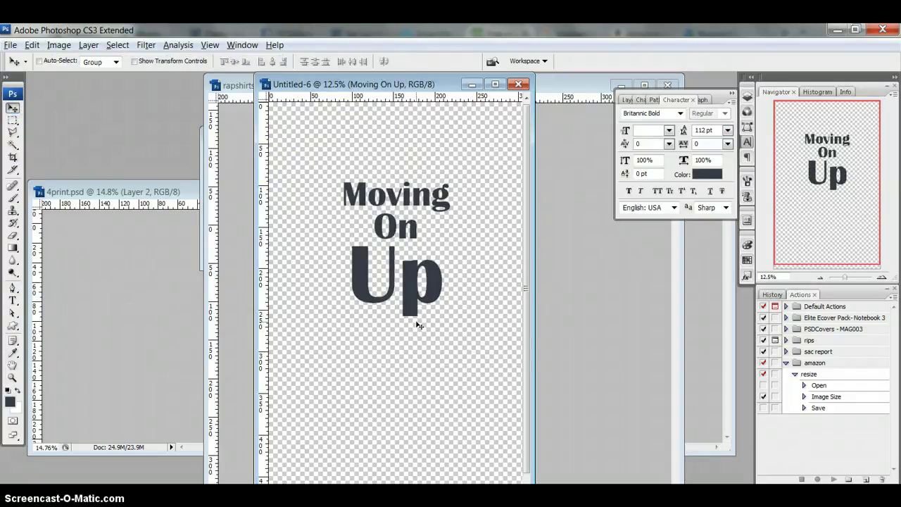
# Switch to Firefox, open the Pixabay escalator photo as a standalone image and copy it
pyautogui.click(493, 483)
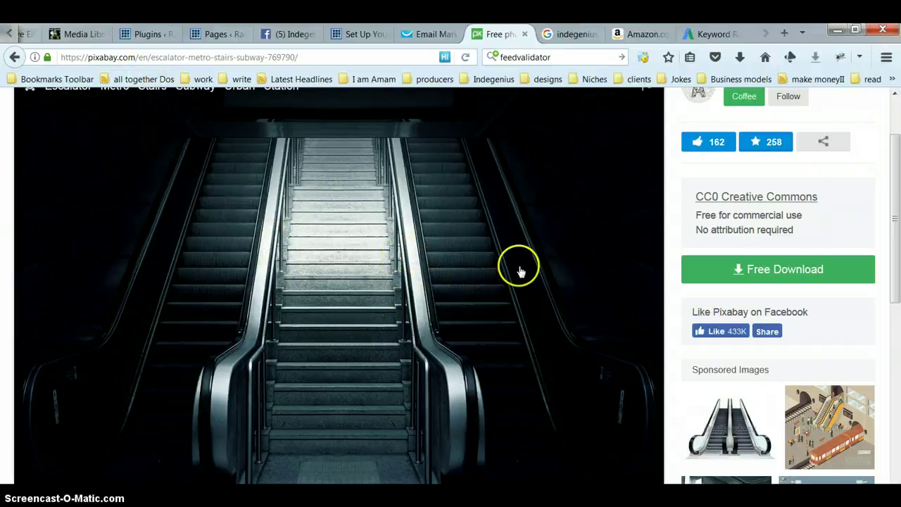
pyautogui.rightClick(464, 249)
pyautogui.click(483, 255)
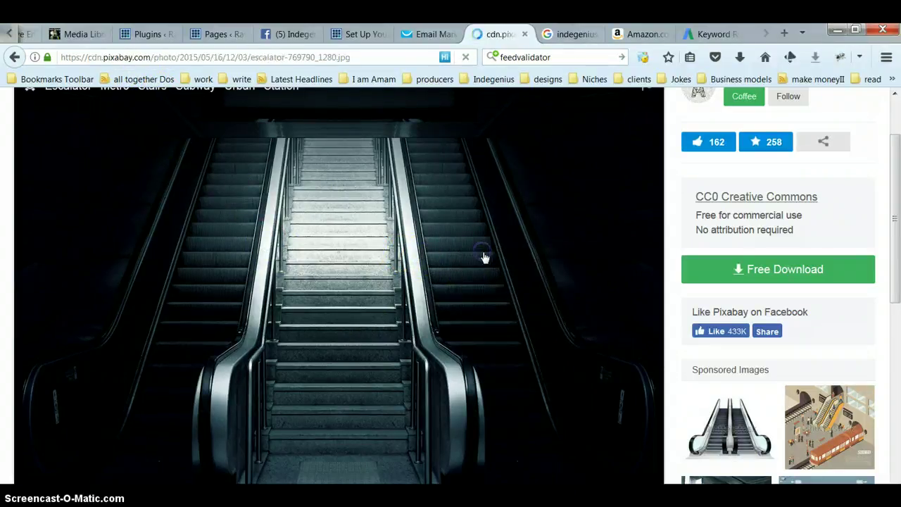
pyautogui.rightClick(483, 255)
pyautogui.click(501, 260)
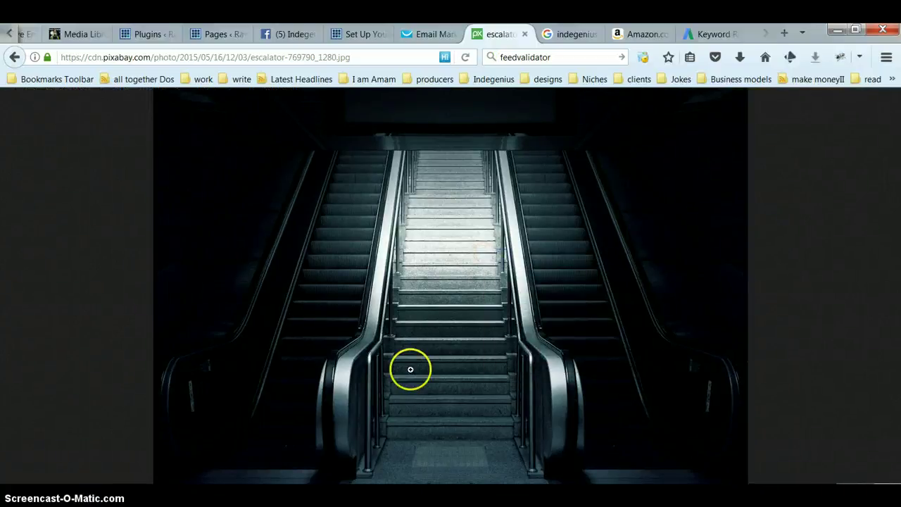
# Switch back to Photoshop and paste the escalator photo onto a new layer above the text
pyautogui.click(384, 496)
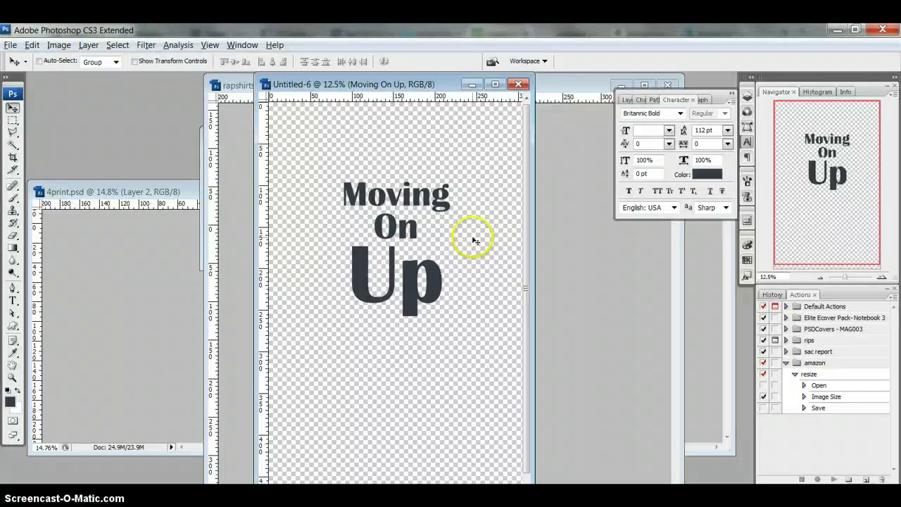
pyautogui.click(630, 100)
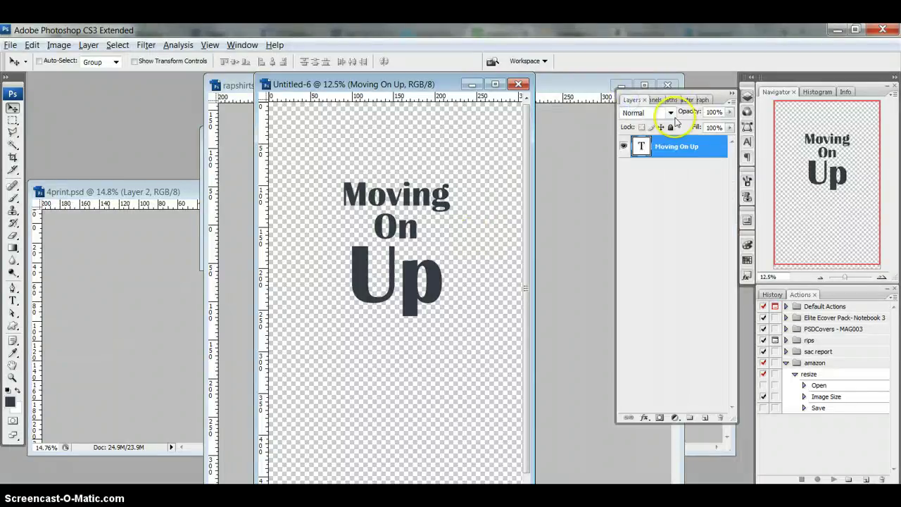
pyautogui.click(710, 408)
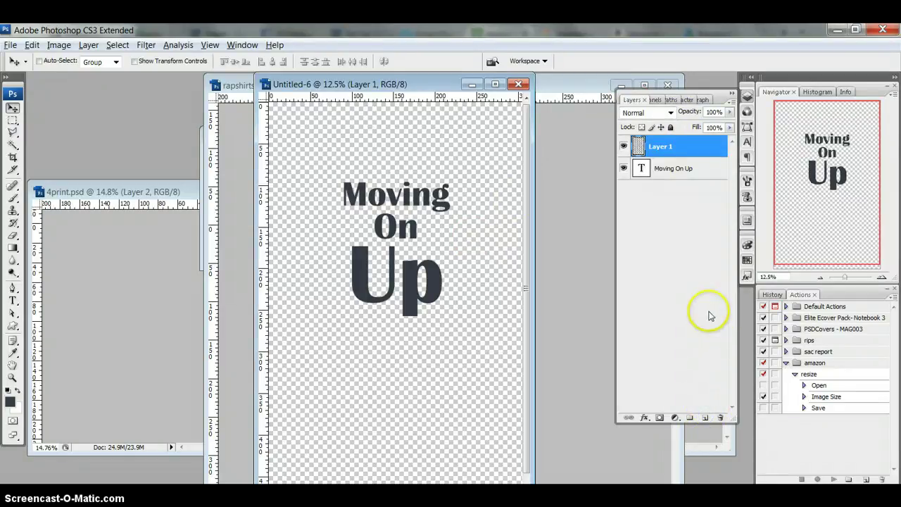
pyautogui.hotkey('ctrl', 'v')
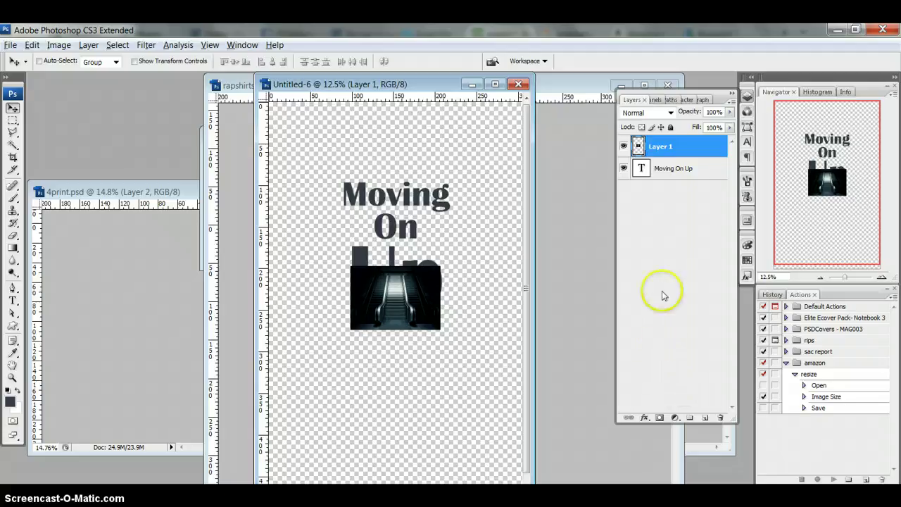
# Convert the escalator photo layer to a smart object and open its contents for editing
pyautogui.rightClick(702, 146)
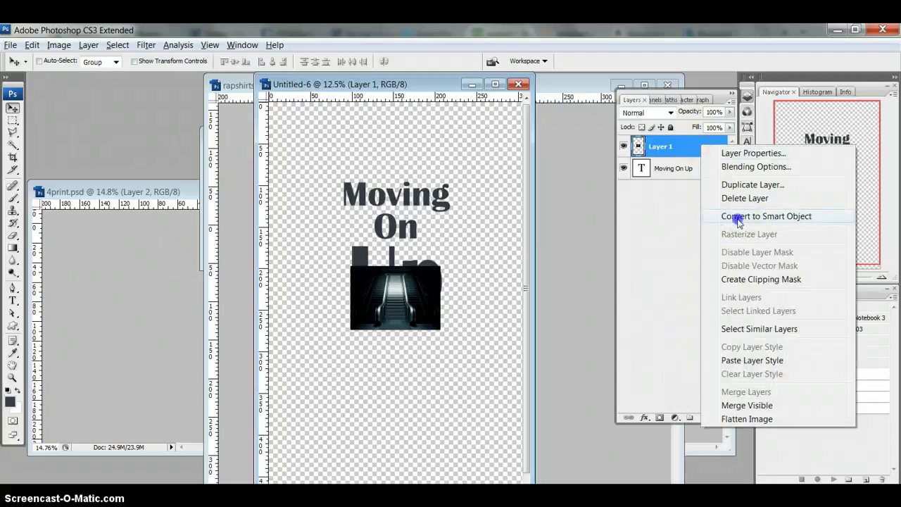
pyautogui.click(736, 217)
pyautogui.click(600, 153)
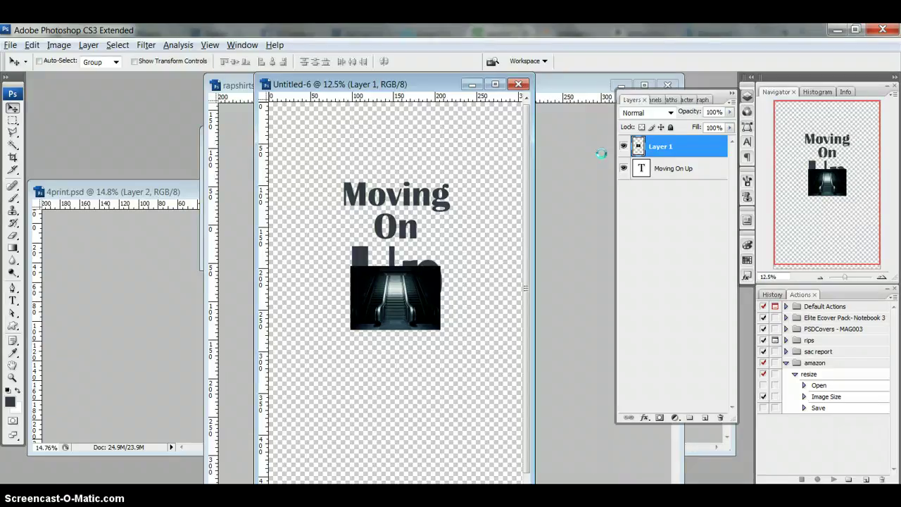
pyautogui.click(637, 147)
pyautogui.doubleClick(638, 147)
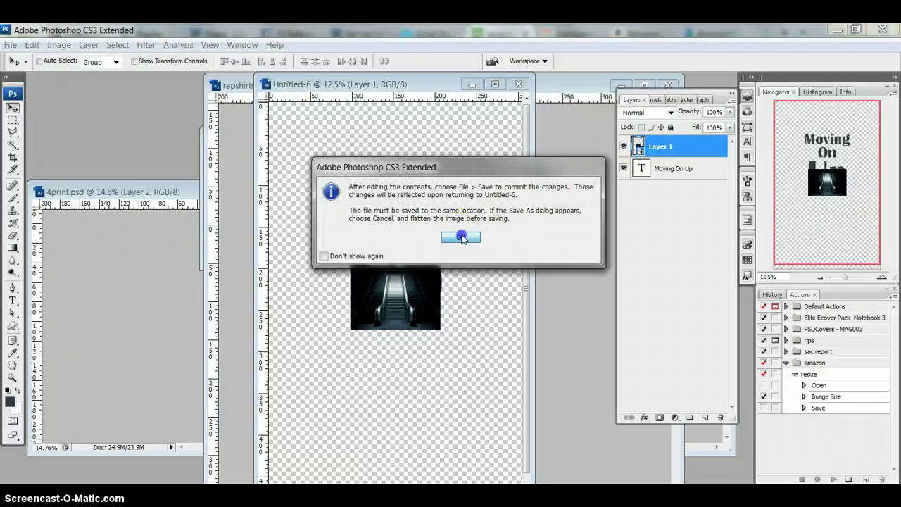
pyautogui.click(461, 236)
pyautogui.click(541, 229)
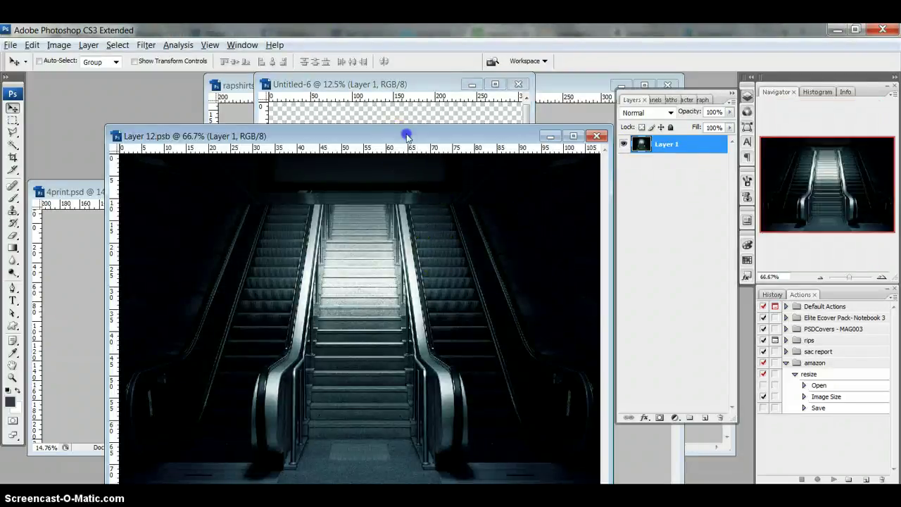
pyautogui.moveTo(413, 133); pyautogui.dragTo(406, 86)
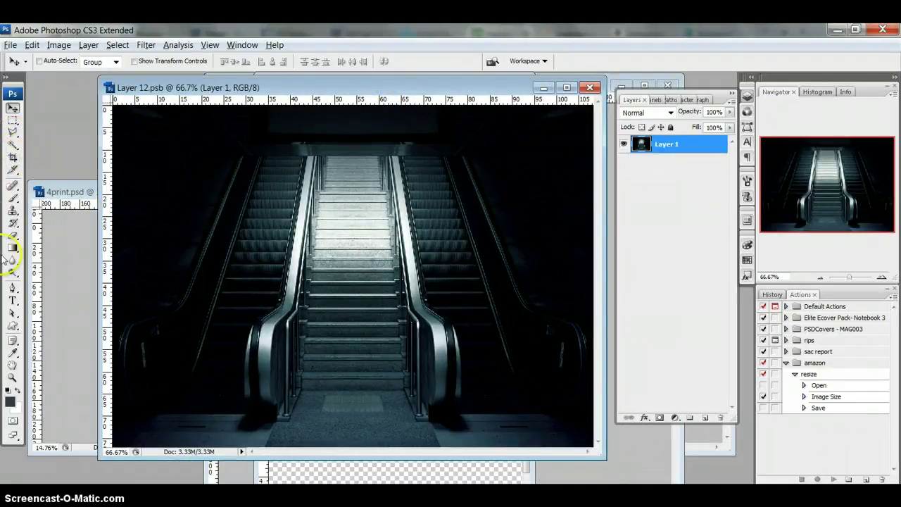
pyautogui.click(13, 289)
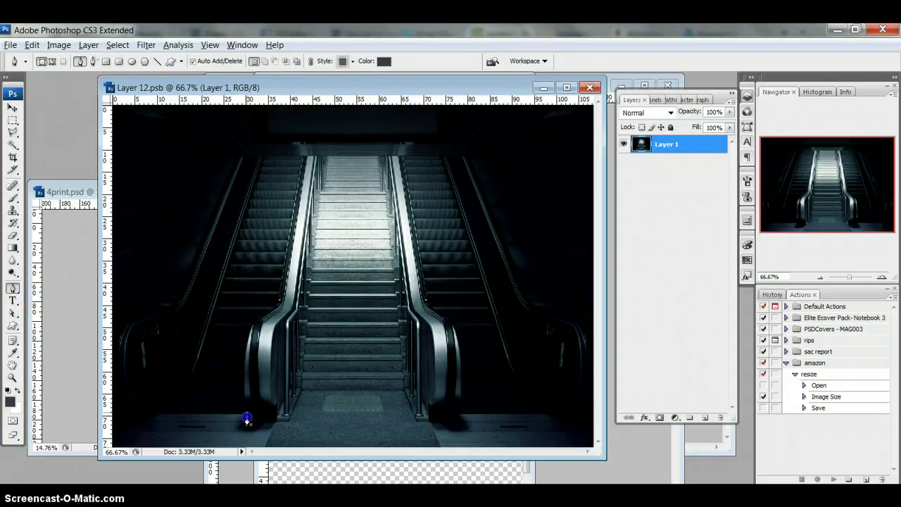
pyautogui.click(243, 394)
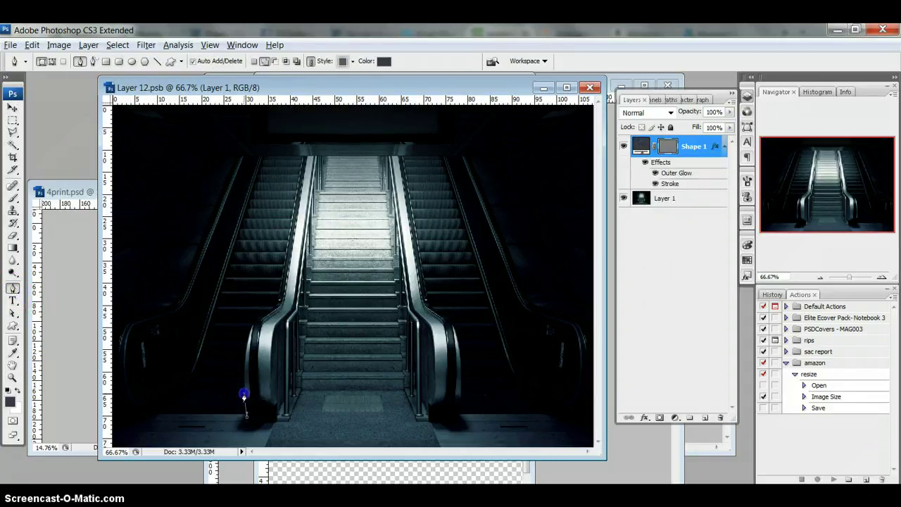
pyautogui.click(244, 362)
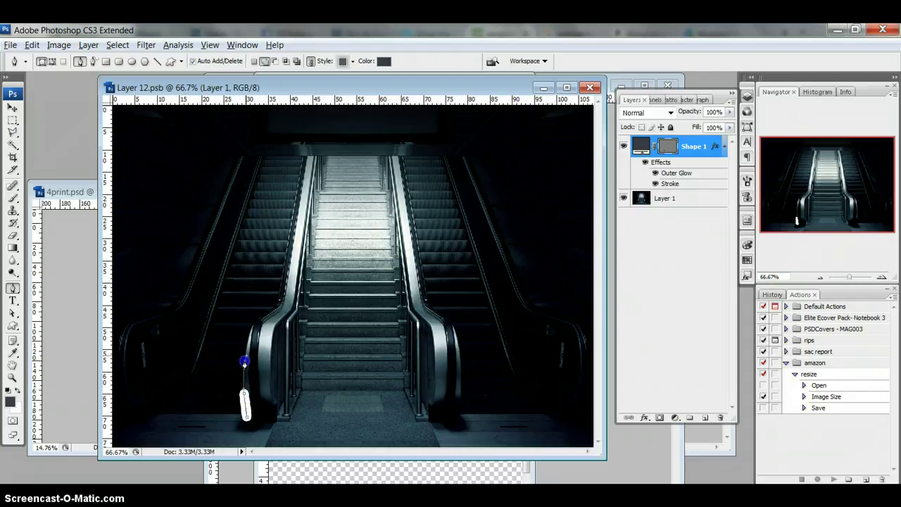
pyautogui.moveTo(245, 361); pyautogui.dragTo(246, 352)
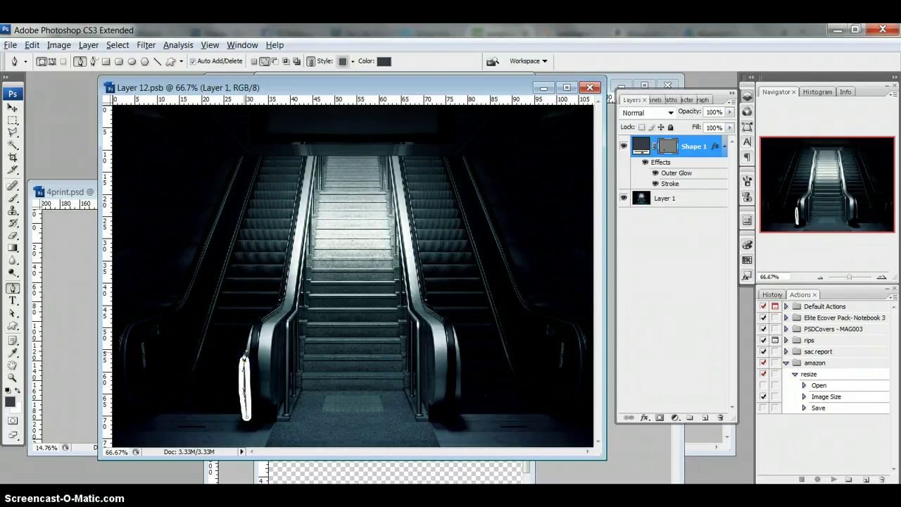
pyautogui.hotkey('ctrl', 'z')
pyautogui.hotkey('ctrl', 'z')
pyautogui.hotkey('ctrl', 'z')
pyautogui.click(244, 356)
pyautogui.hotkey('ctrl', 'alt', 'z')
pyautogui.hotkey('ctrl', 'alt', 'z')
pyautogui.hotkey('ctrl', 'alt', 'z')
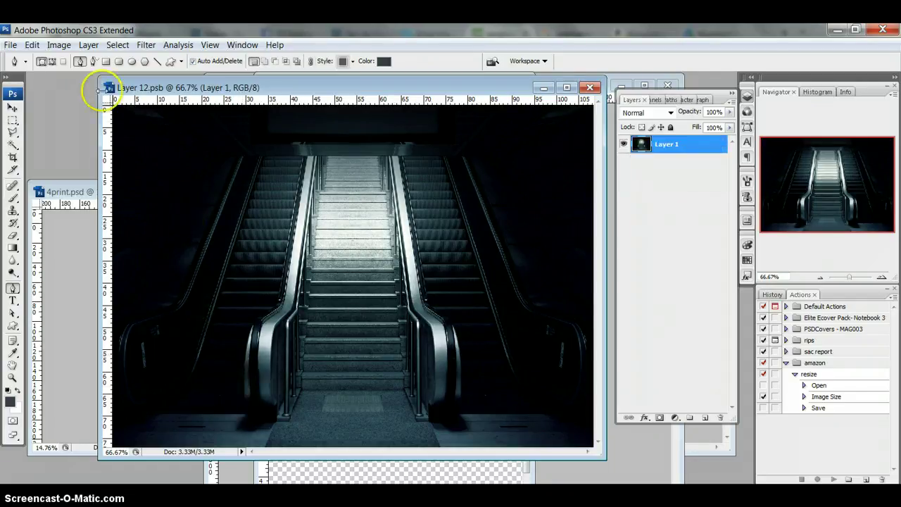
# Set the Pen tool to draw paths and trace the outer edge of the central staircase's left handrail from its base to the top
pyautogui.click(51, 62)
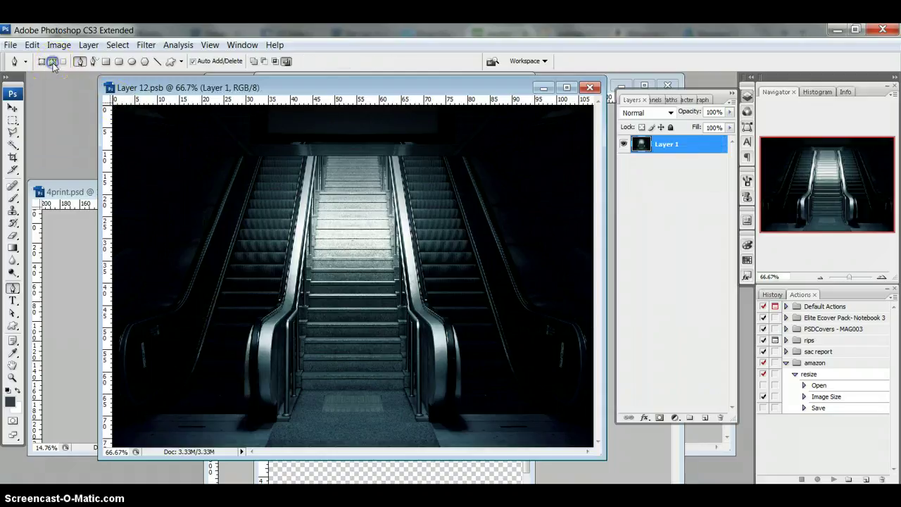
pyautogui.click(247, 416)
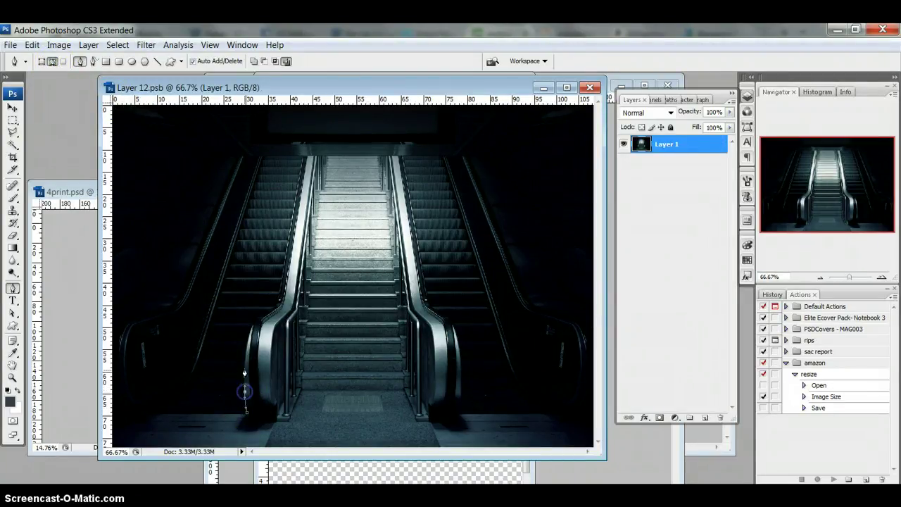
pyautogui.click(244, 362)
pyautogui.click(250, 332)
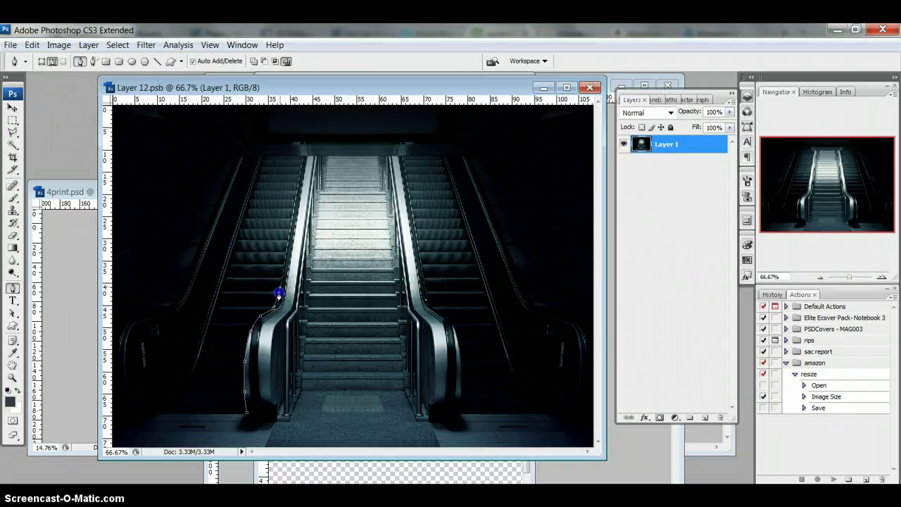
pyautogui.click(285, 260)
pyautogui.click(297, 189)
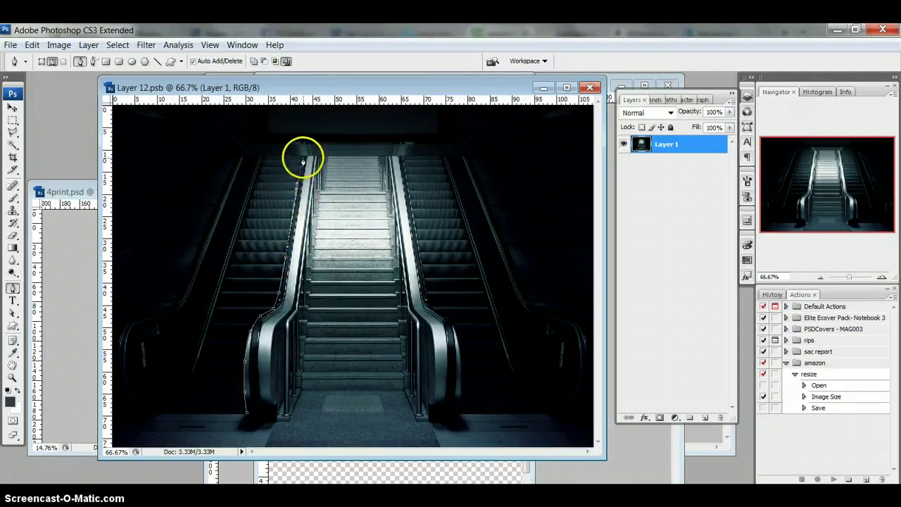
pyautogui.click(302, 157)
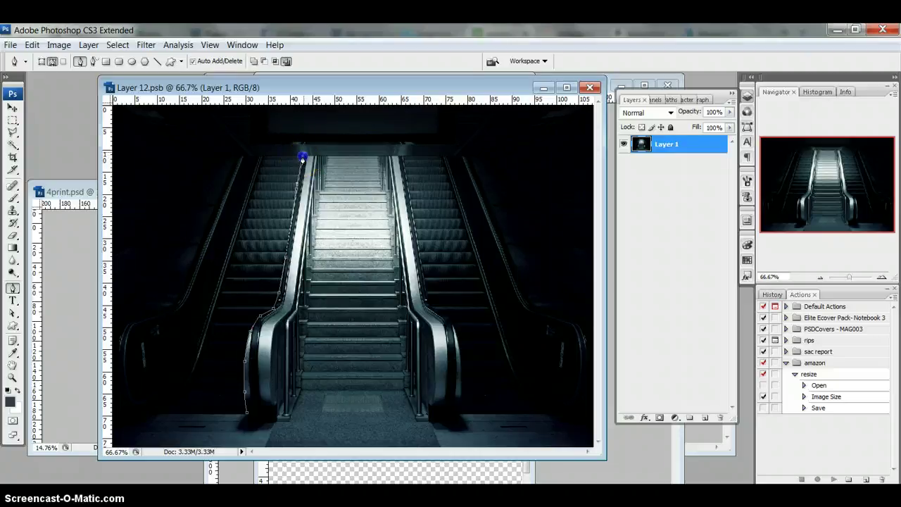
# Continue the path across the top of the stairs and down the outer edge of the right handrail to its base
pyautogui.click(402, 159)
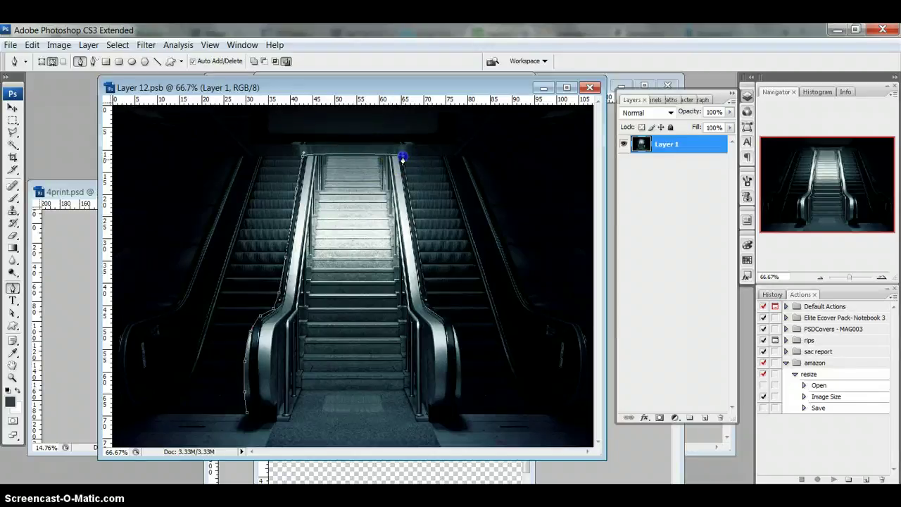
pyautogui.click(411, 205)
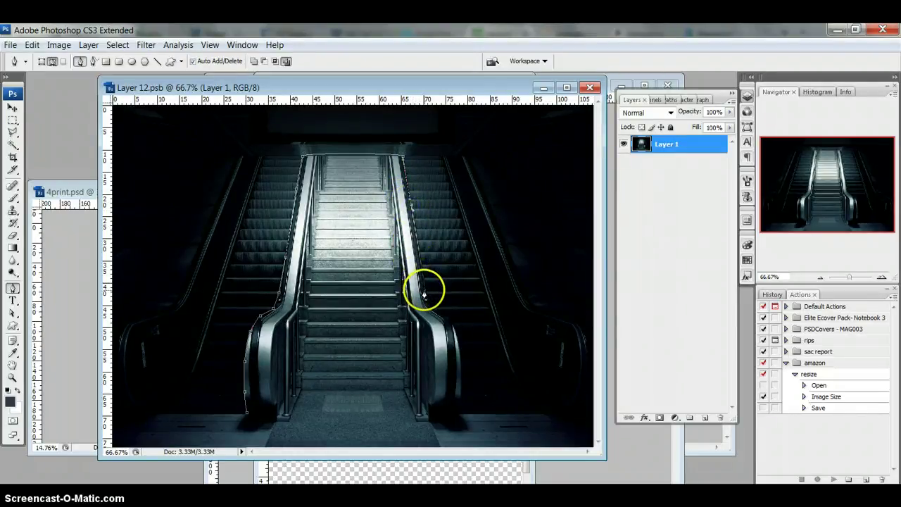
pyautogui.click(424, 292)
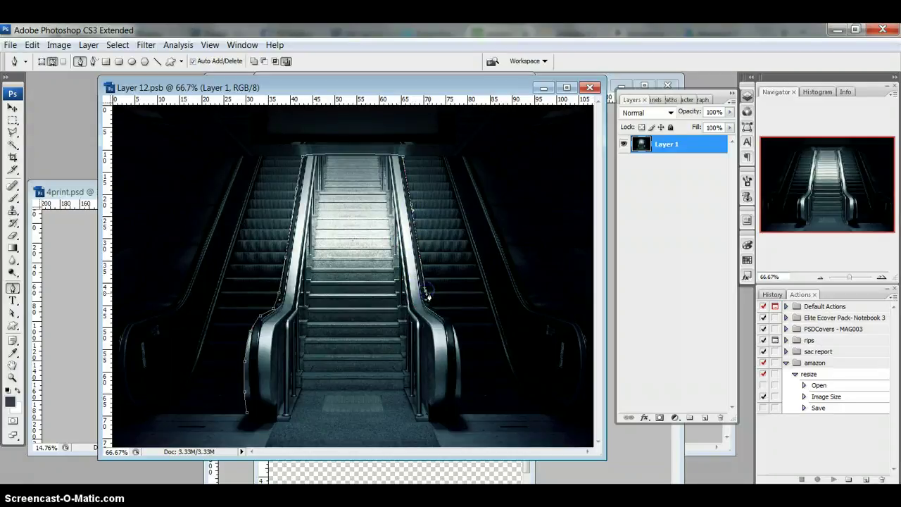
pyautogui.click(431, 309)
pyautogui.click(452, 324)
pyautogui.click(461, 364)
pyautogui.click(460, 406)
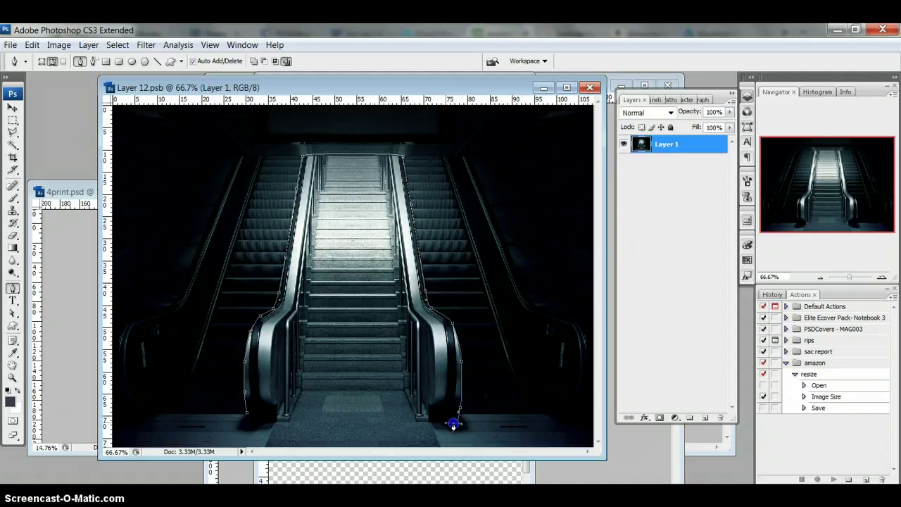
# Trace the path along the bottom of the handrails and lowest stair, closing it at the left handrail's base
pyautogui.click(428, 424)
pyautogui.click(302, 392)
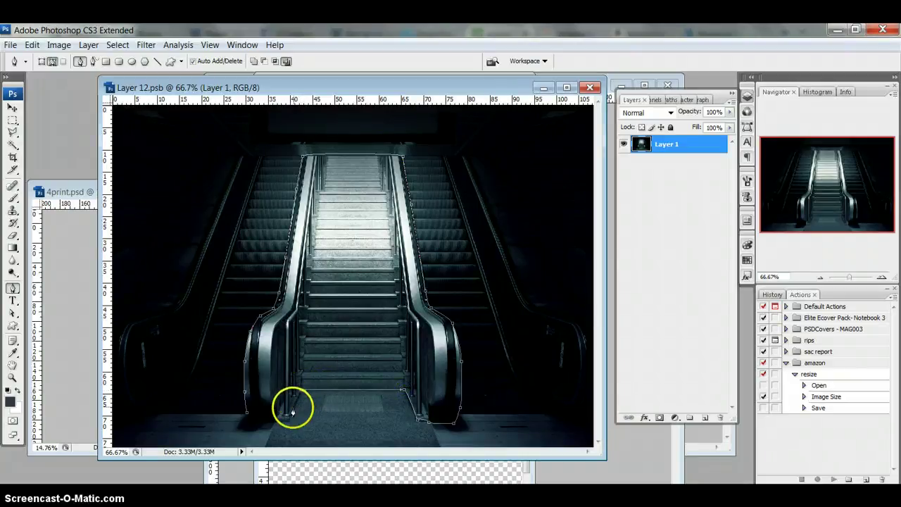
pyautogui.click(289, 421)
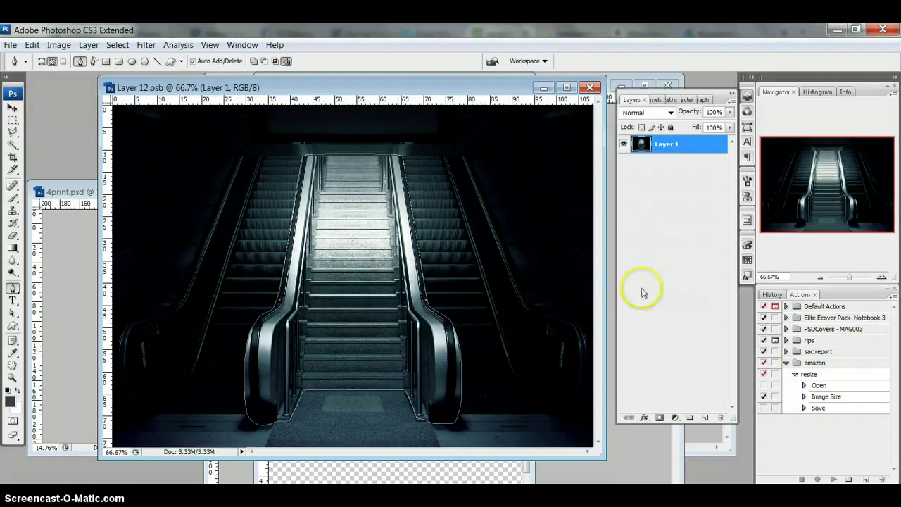
# Save the work path as Path 1, load it as a selection and return to the layer list
pyautogui.click(669, 100)
pyautogui.doubleClick(671, 114)
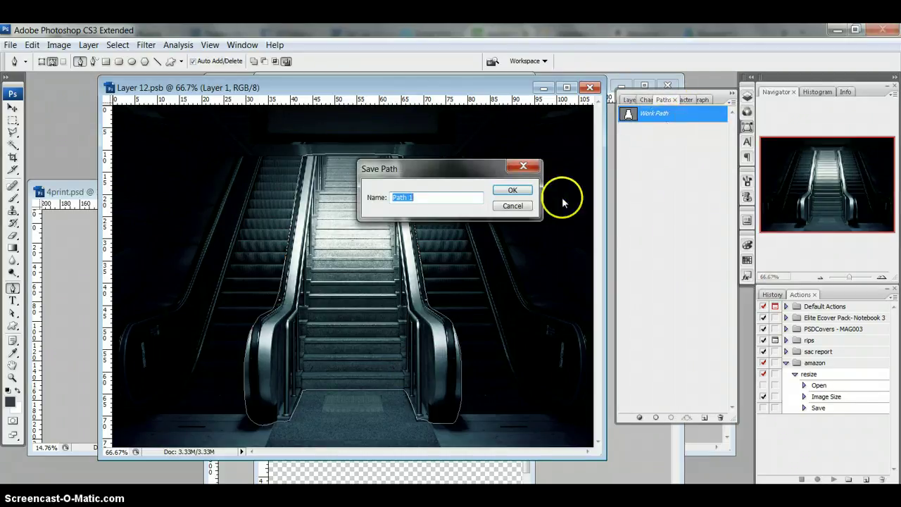
pyautogui.click(500, 186)
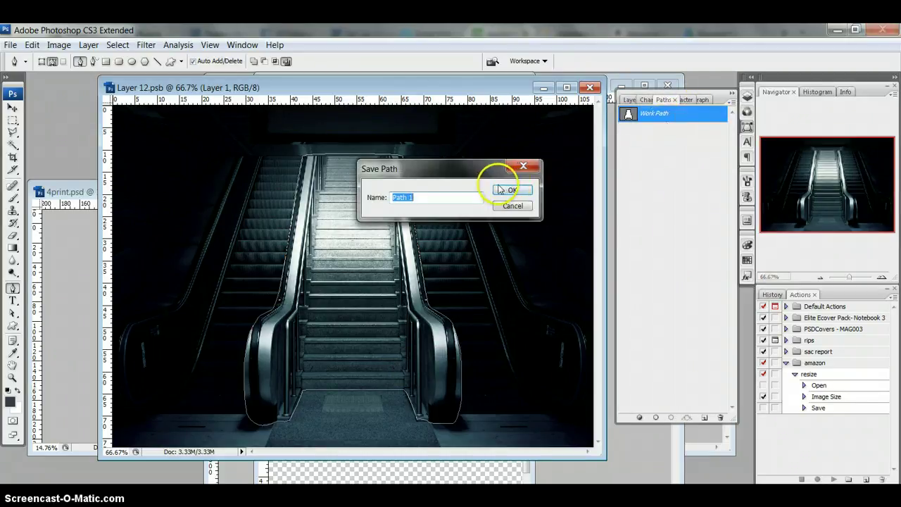
pyautogui.click(671, 417)
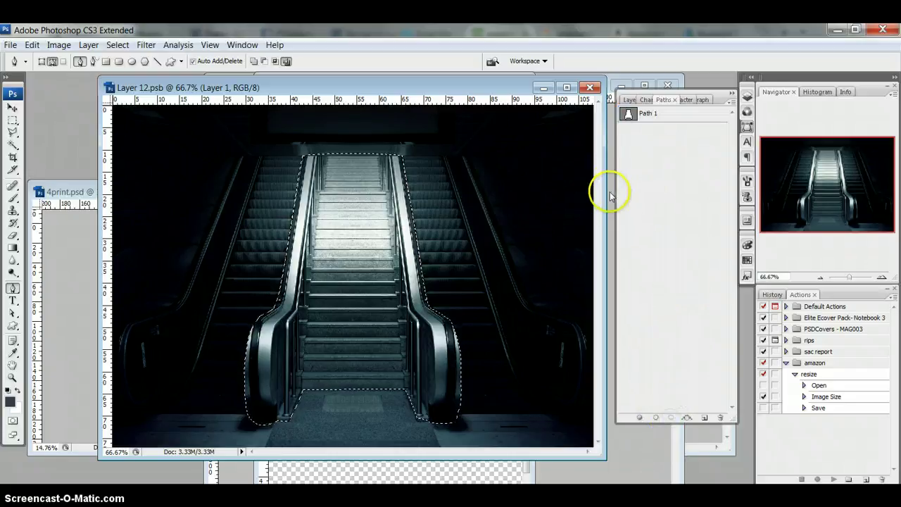
pyautogui.click(629, 100)
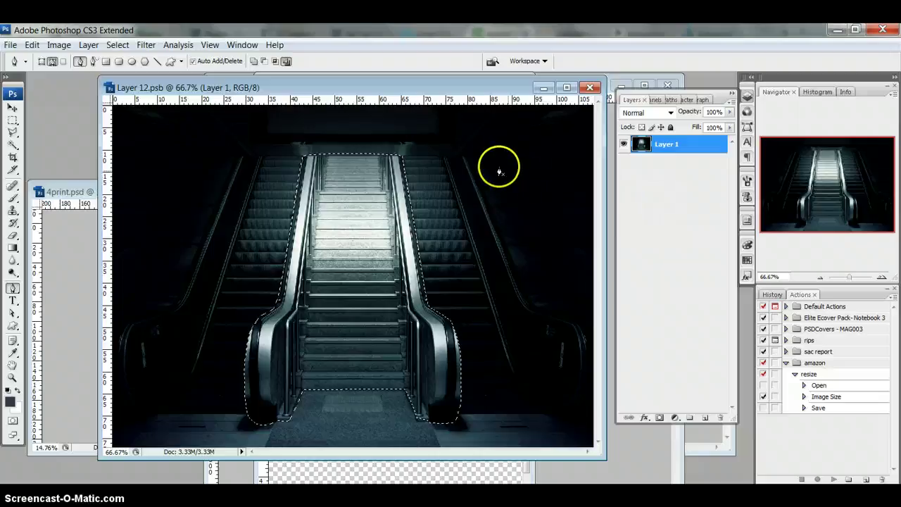
# Refine the selection edge with Contract/Expand at 0% and Smooth at 2
pyautogui.click(13, 121)
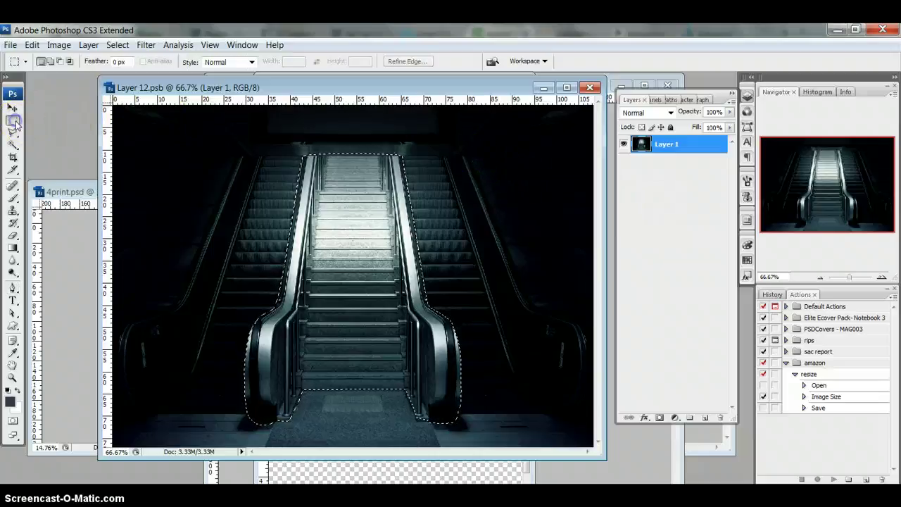
pyautogui.click(404, 61)
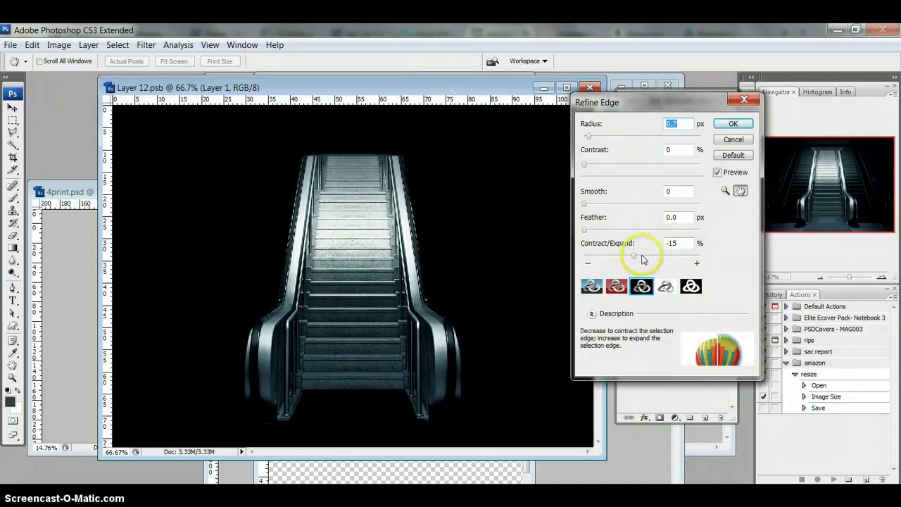
pyautogui.moveTo(634, 258); pyautogui.dragTo(641, 258)
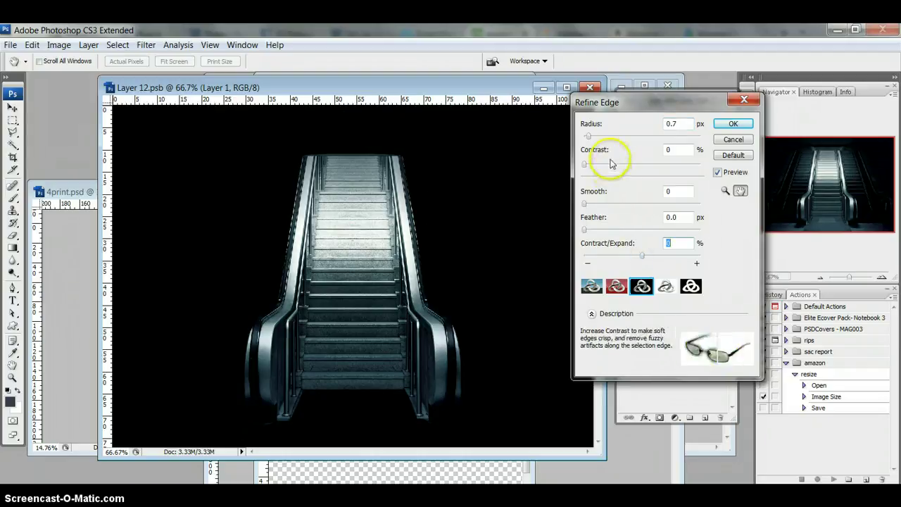
pyautogui.click(583, 205)
pyautogui.moveTo(583, 205); pyautogui.dragTo(584, 206)
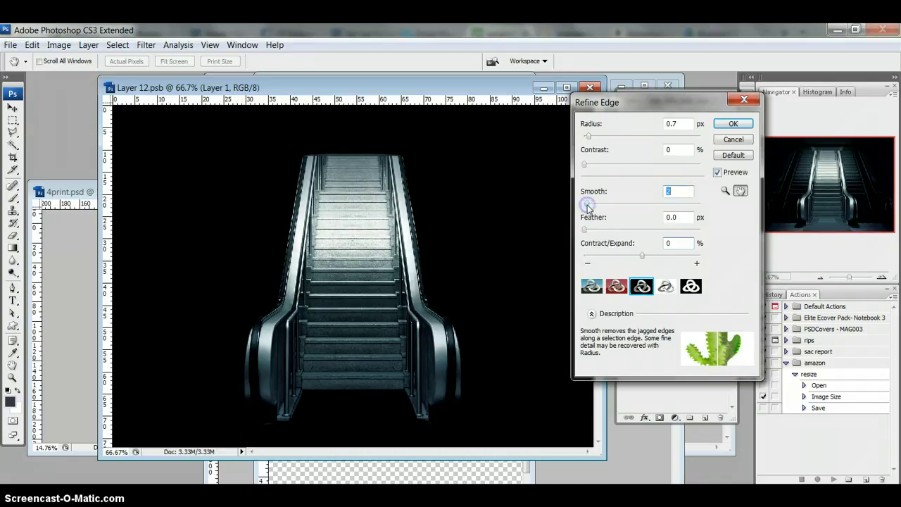
pyautogui.click(724, 125)
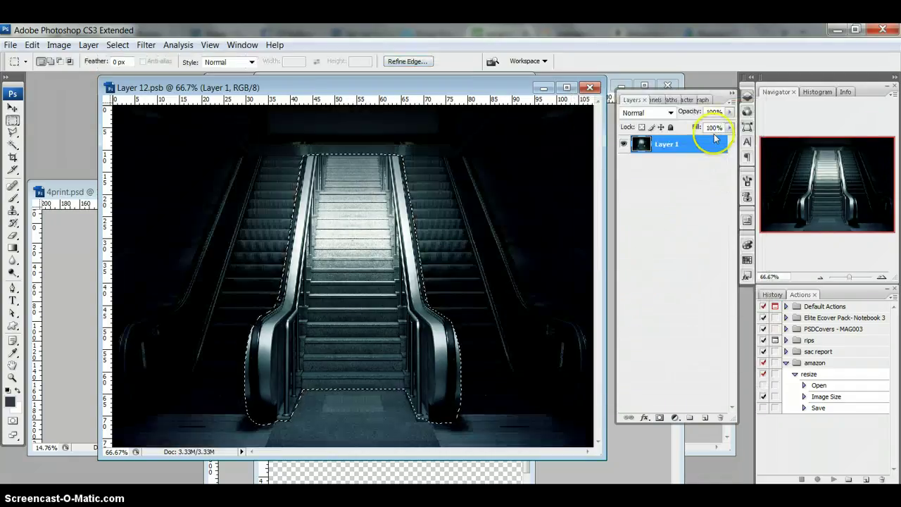
# Mask the photo layer with the staircase selection, then close the smart object contents with the changes saved
pyautogui.click(659, 418)
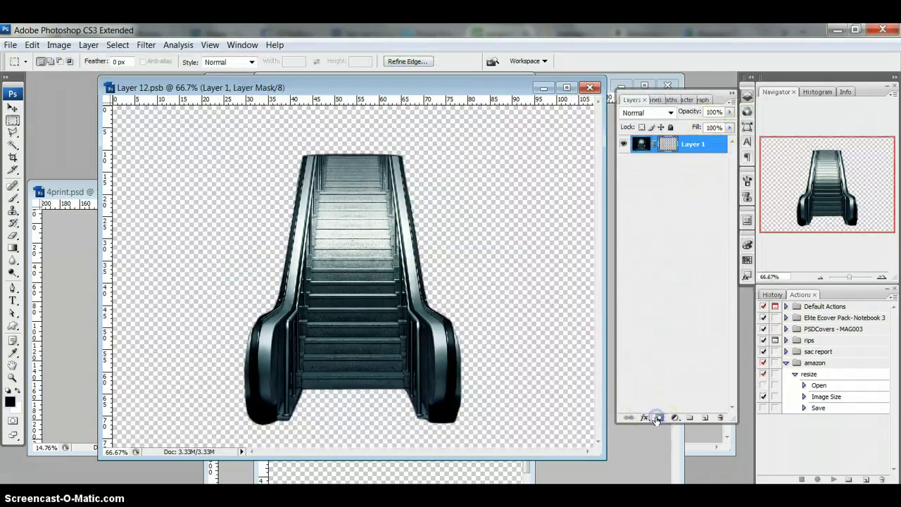
pyautogui.click(663, 241)
pyautogui.click(589, 87)
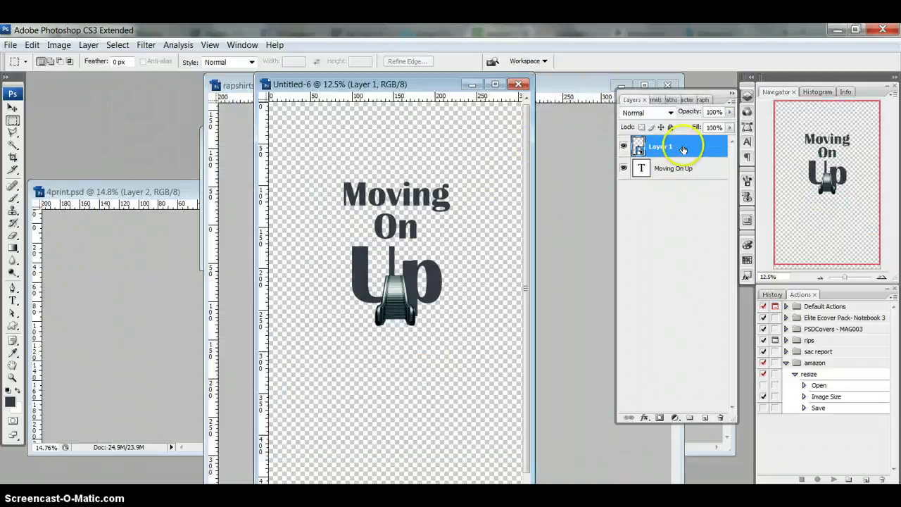
# Place the escalator layer beneath the text layer and enlarge it to about 492.8%, positioned behind the words
pyautogui.moveTo(680, 146); pyautogui.dragTo(681, 185)
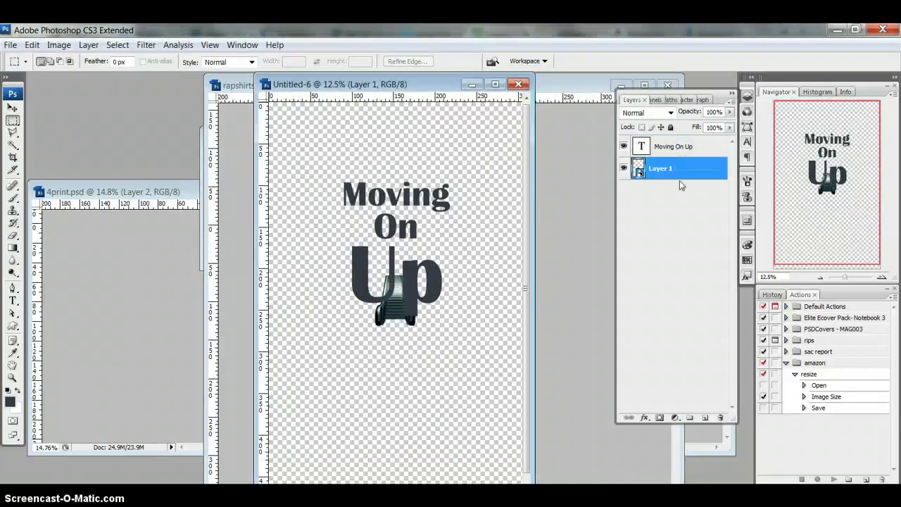
pyautogui.hotkey('ctrl', 't')
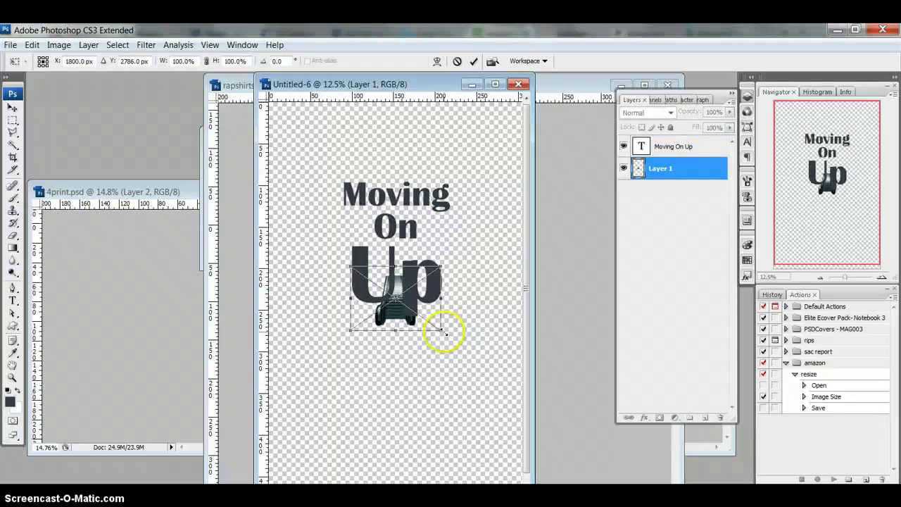
pyautogui.moveTo(438, 330); pyautogui.dragTo(459, 355)
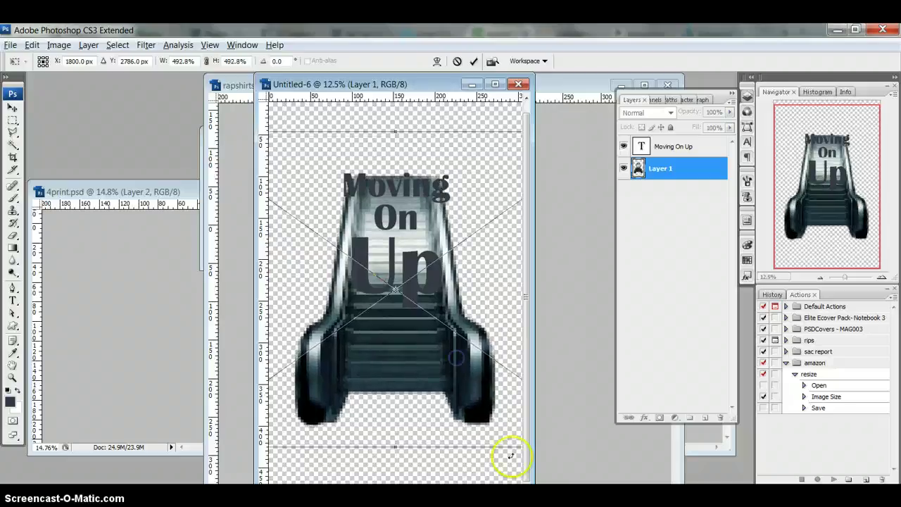
pyautogui.moveTo(398, 394); pyautogui.dragTo(404, 366)
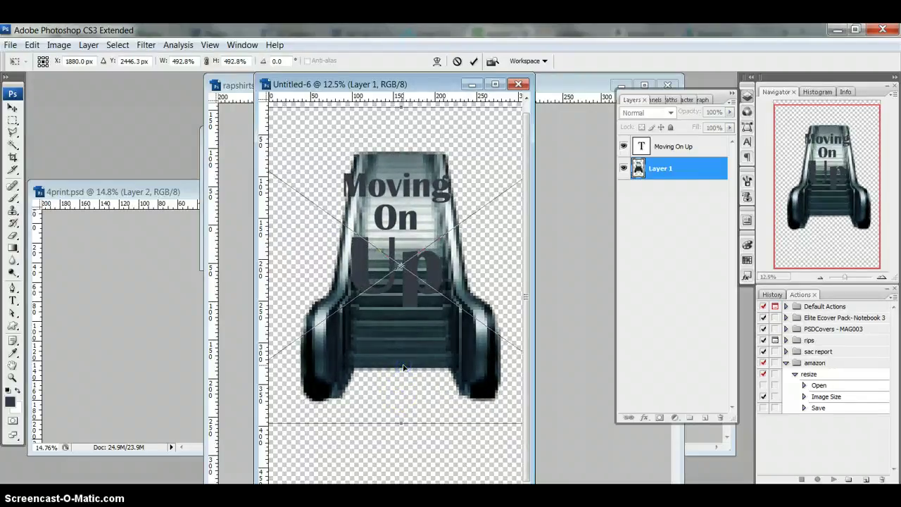
pyautogui.press('Return')
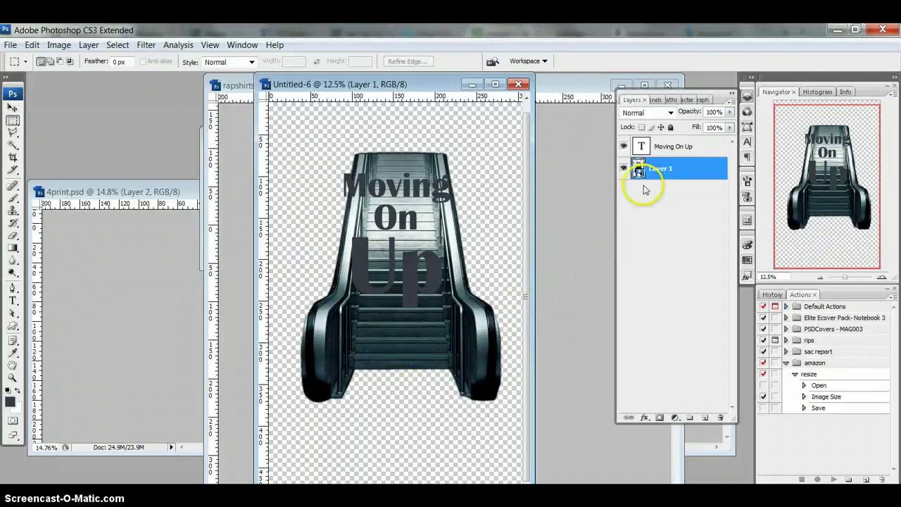
# Recolor the "Moving On Up" text layer to the light grey e7edf0 sampled from the escalator image
pyautogui.click(689, 147)
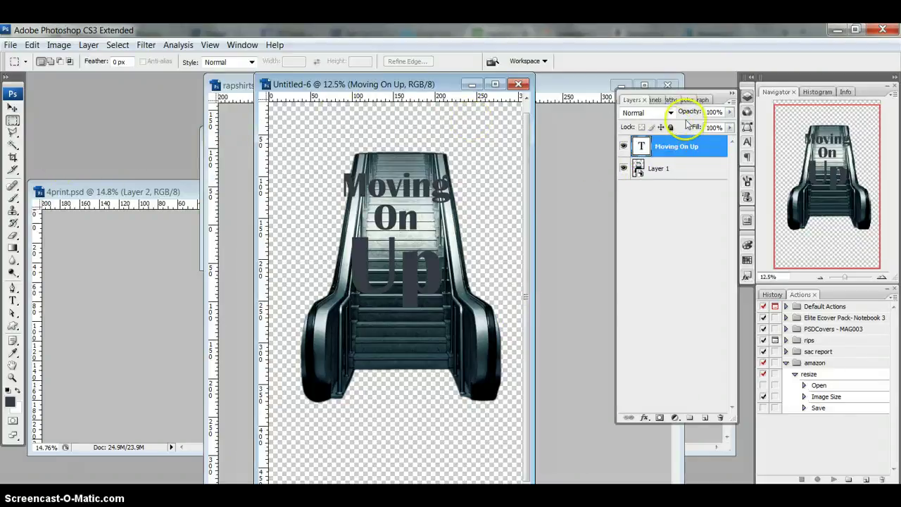
pyautogui.click(746, 143)
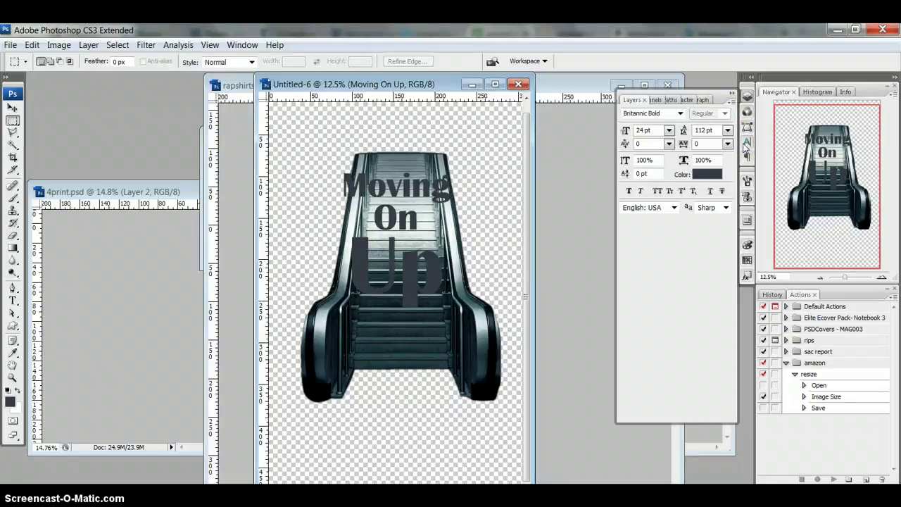
pyautogui.click(706, 174)
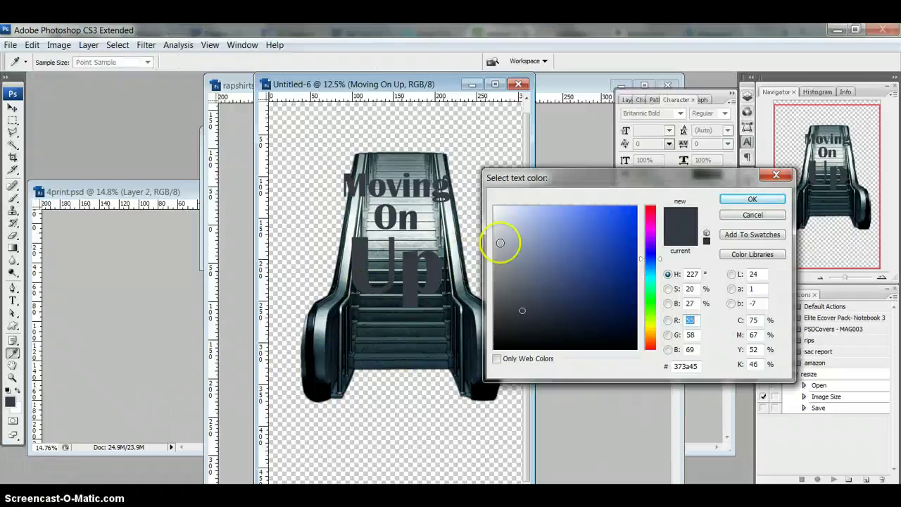
pyautogui.moveTo(503, 229); pyautogui.dragTo(492, 205)
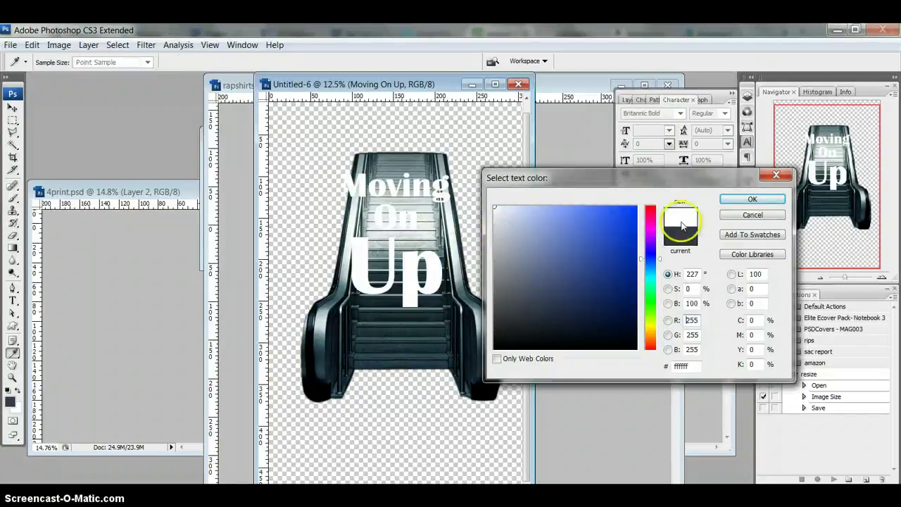
pyautogui.click(461, 232)
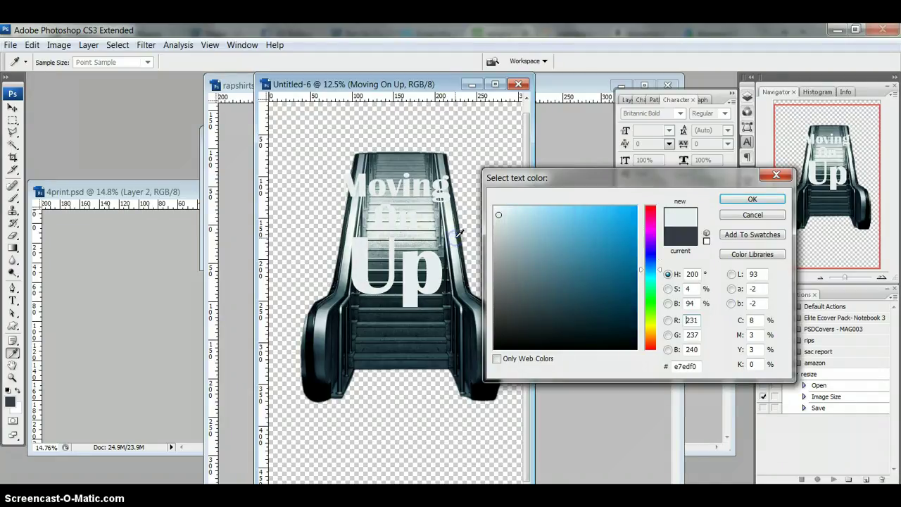
pyautogui.click(725, 200)
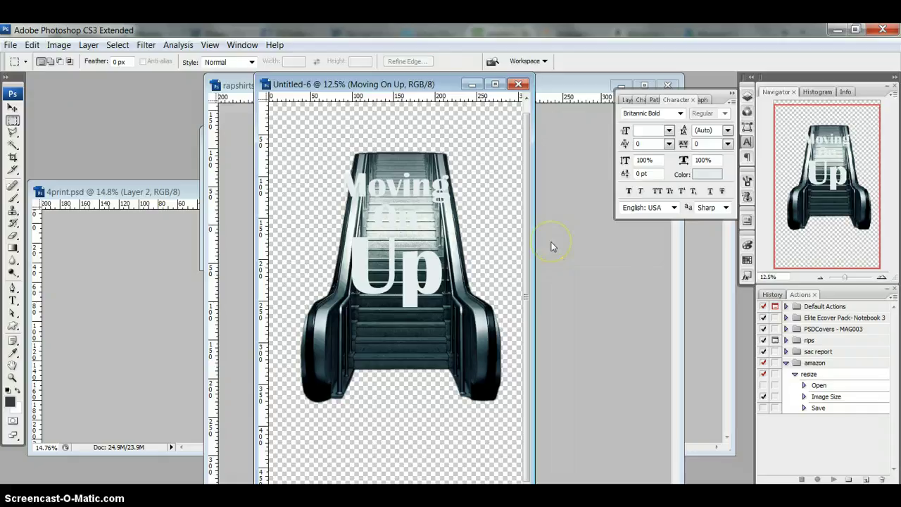
# Enlarge the "Moving On Up" text with Free Transform so "Moving" extends past both sides of the escalator's upper end
pyautogui.click(625, 99)
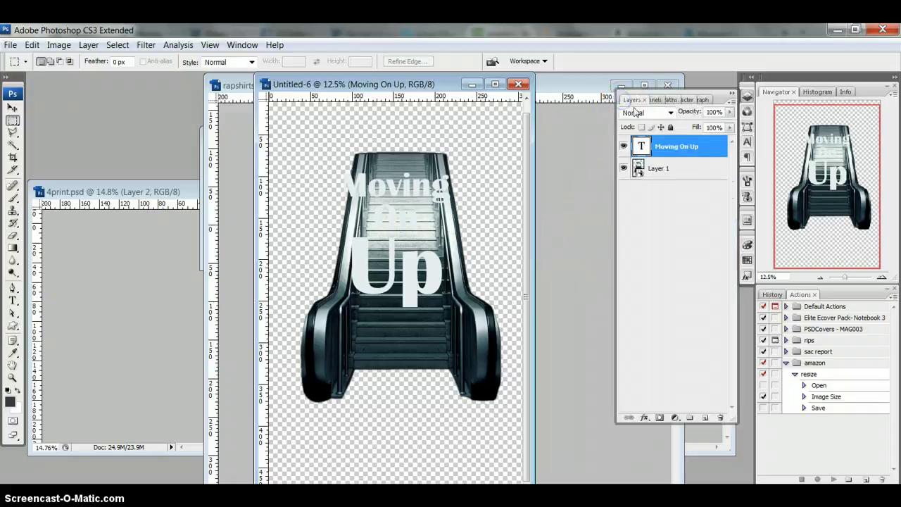
pyautogui.hotkey('ctrl', 't')
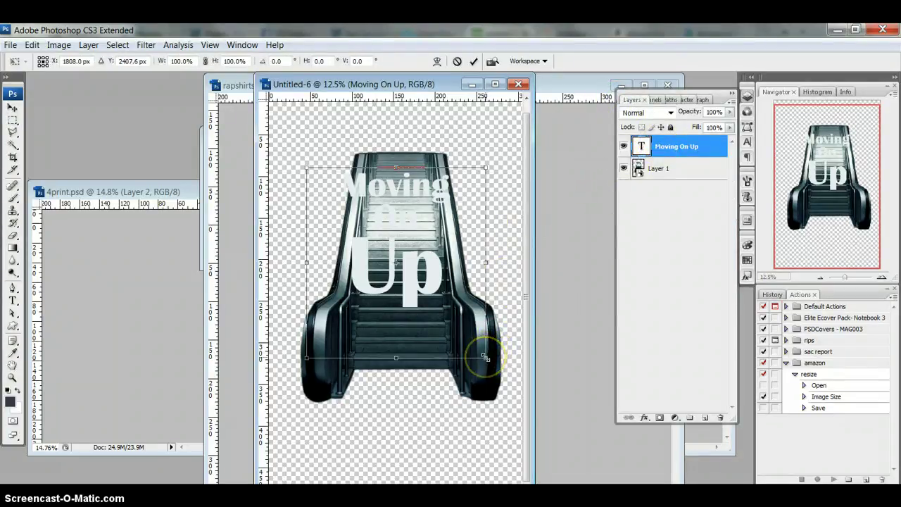
pyautogui.moveTo(484, 357)
pyautogui.mouseDown()
pyautogui.moveTo(521, 397)
pyautogui.moveTo(485, 362)
pyautogui.mouseUp()
pyautogui.press('Return')
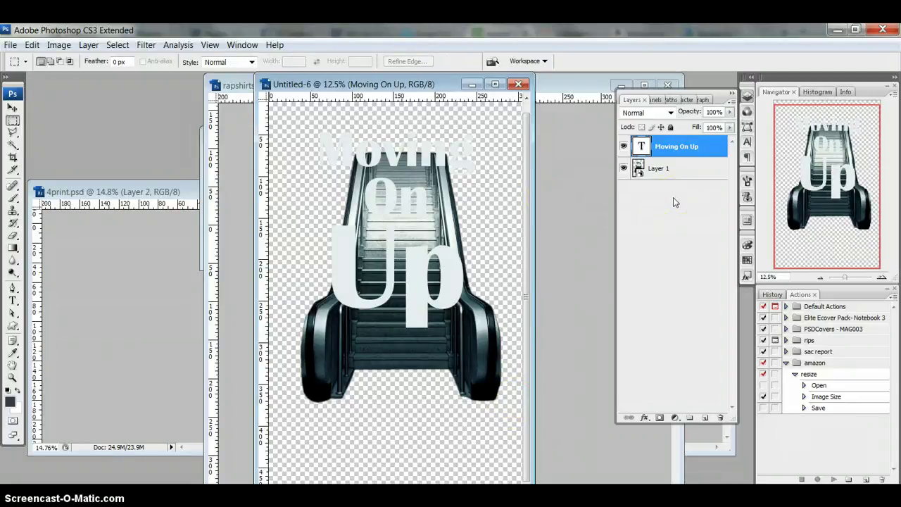
# Switch to the browser, go back to the escalator photo's Pixabay page and search for "clouds"
pyautogui.click(469, 383)
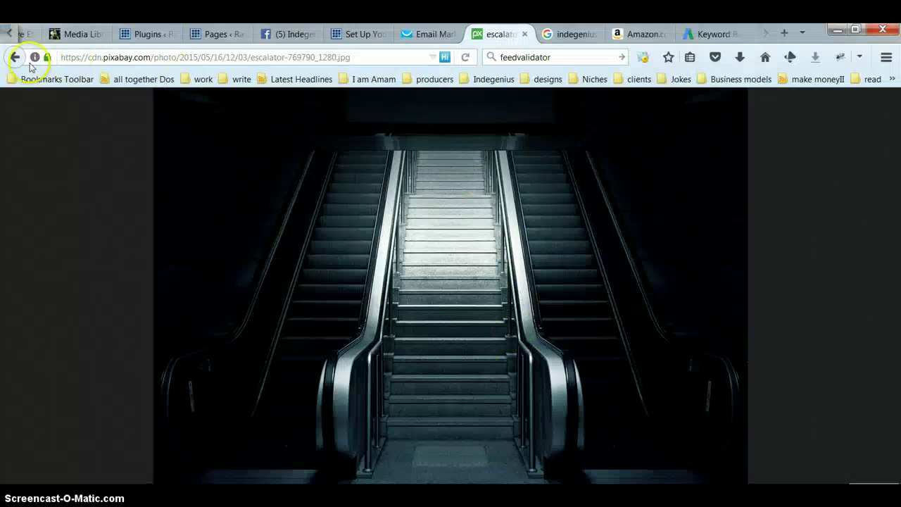
pyautogui.click(15, 62)
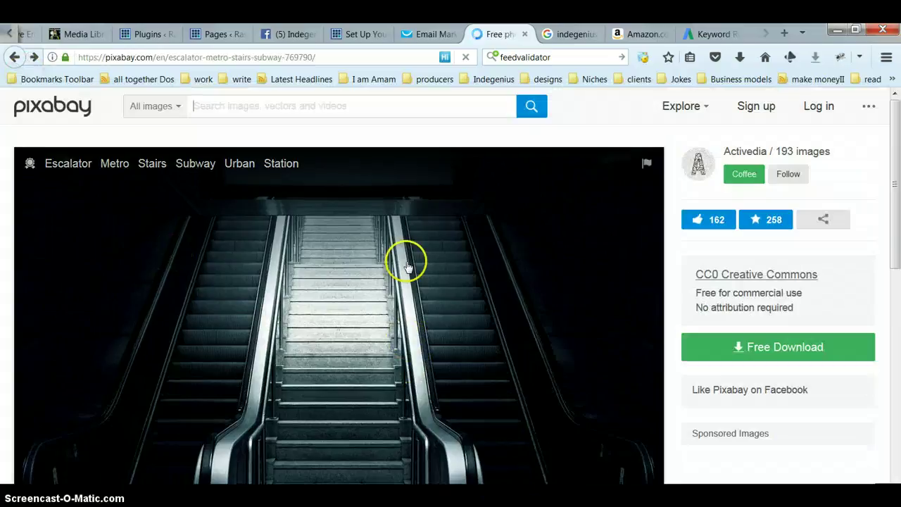
pyautogui.click(343, 109)
pyautogui.write('c')
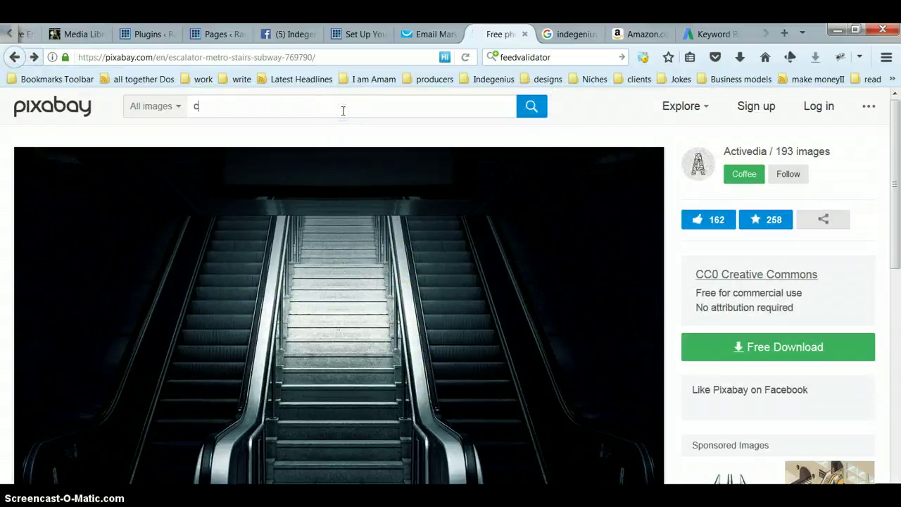
pyautogui.write('louds')
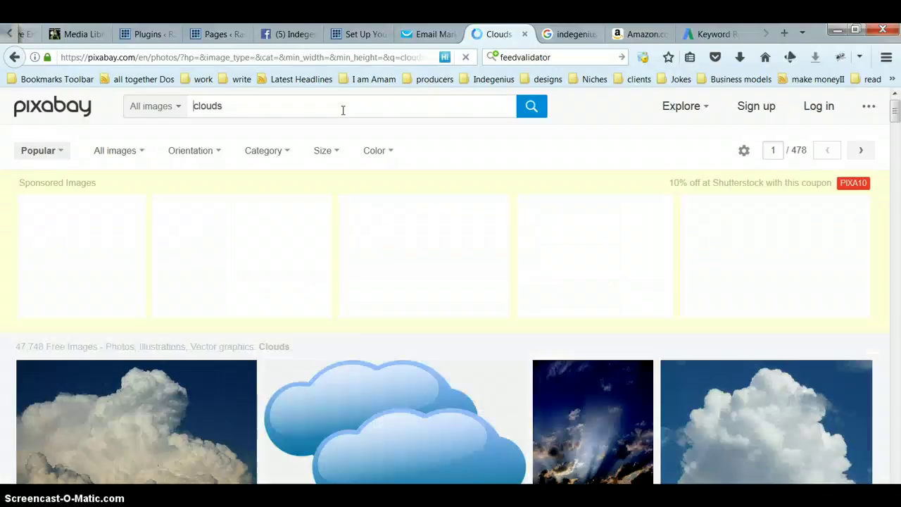
# Look through the cloud results and open the photo of several puffy white clouds on a deep blue sky
pyautogui.scroll(-3, 402, 203)
pyautogui.scroll(-6, 402, 205)
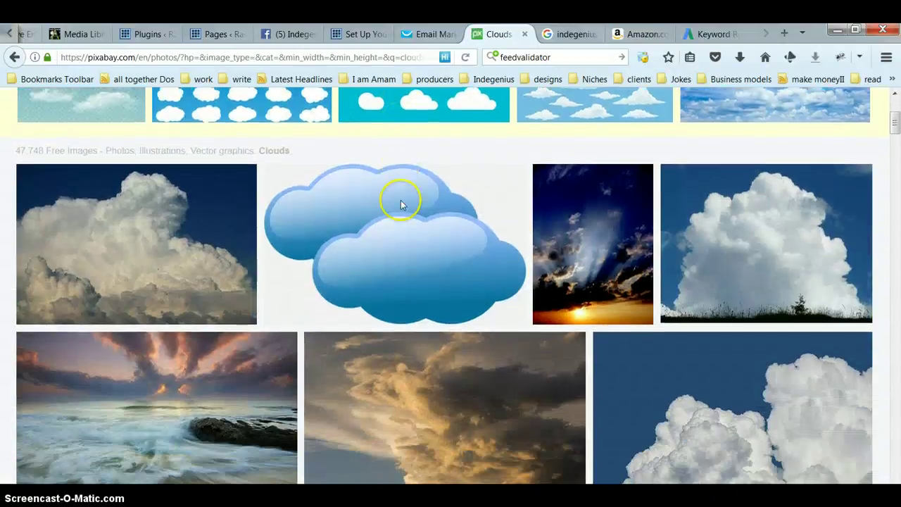
pyautogui.scroll(2, 402, 205)
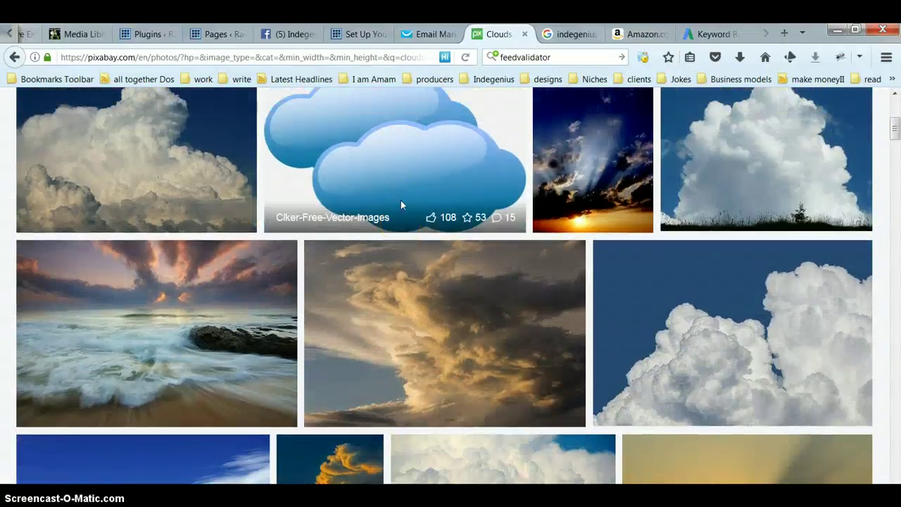
pyautogui.scroll(-8, 402, 205)
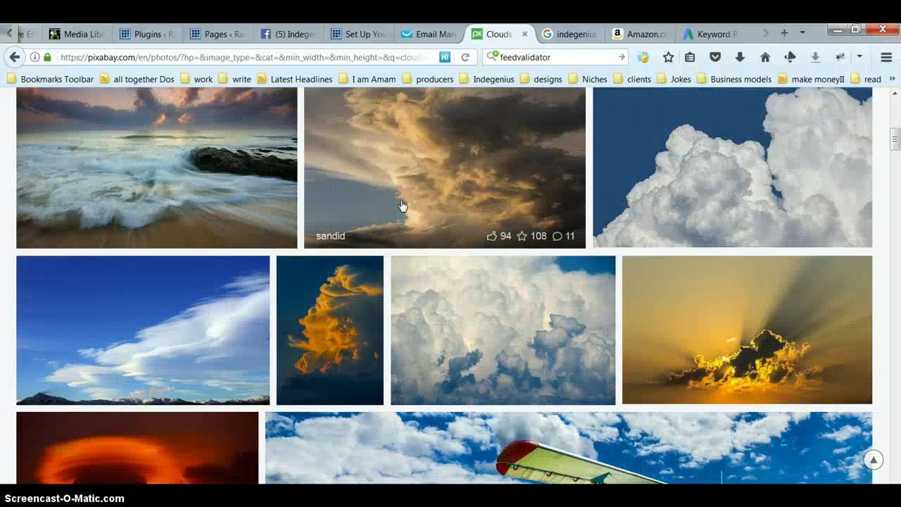
pyautogui.scroll(-5, 402, 206)
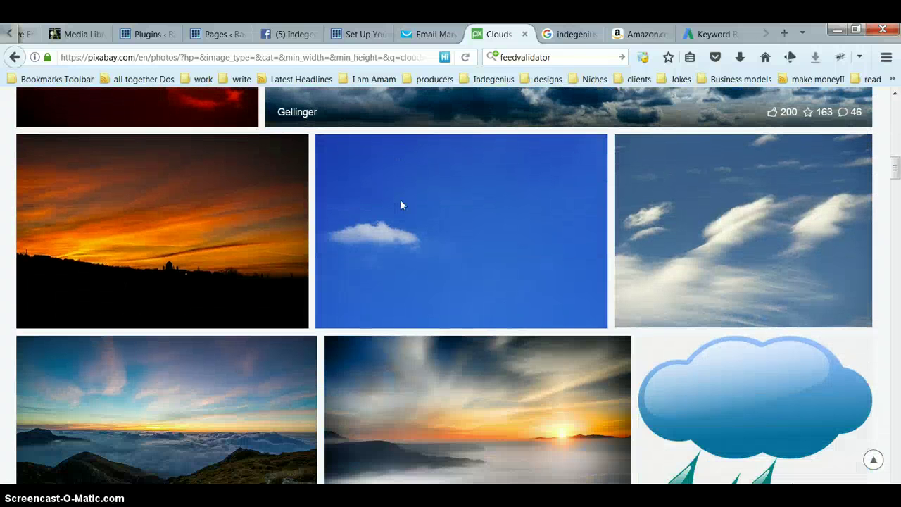
pyautogui.click(400, 210)
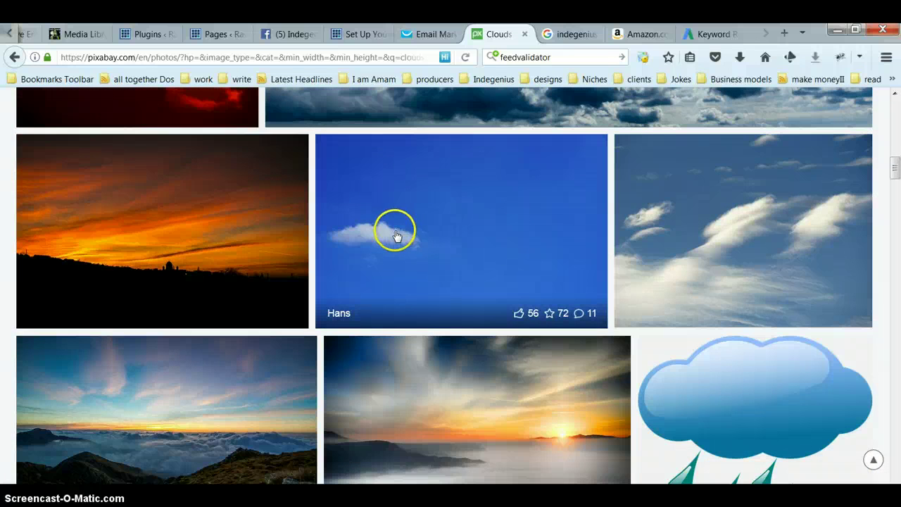
pyautogui.scroll(-4, 396, 236)
pyautogui.scroll(-2, 396, 237)
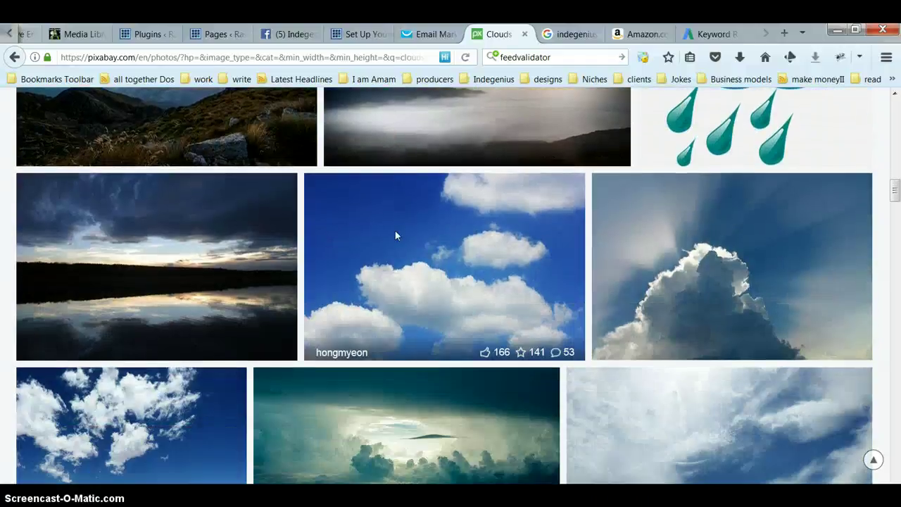
pyautogui.click(438, 288)
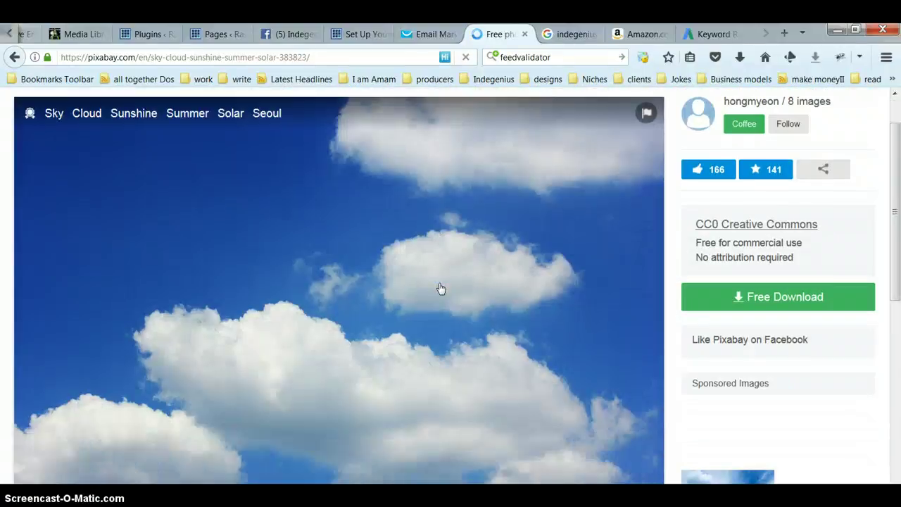
# View the cloud photo as a standalone image and copy it
pyautogui.scroll(-3, 441, 288)
pyautogui.click(436, 271)
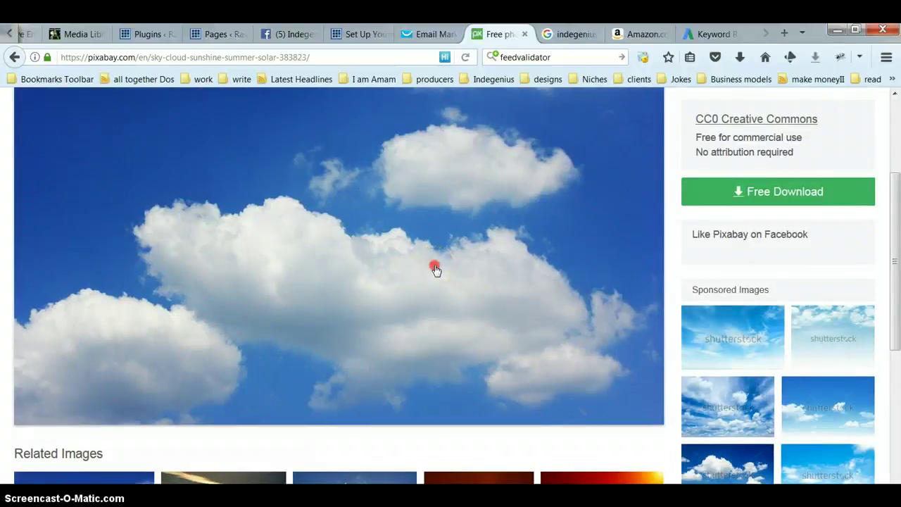
pyautogui.rightClick(435, 269)
pyautogui.click(448, 275)
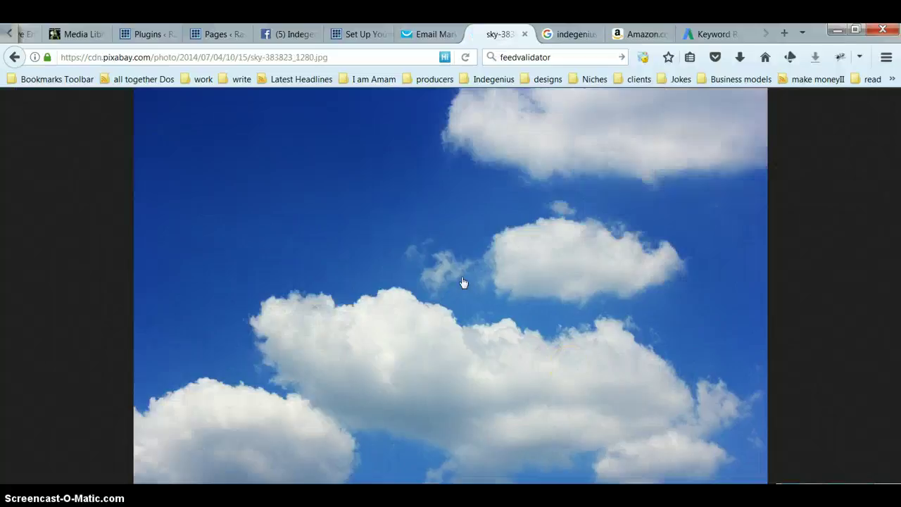
pyautogui.rightClick(461, 280)
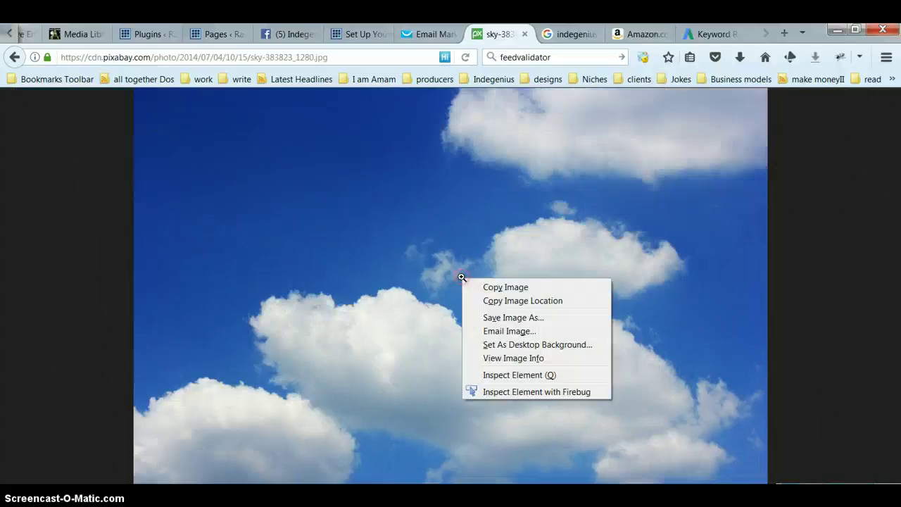
pyautogui.click(475, 287)
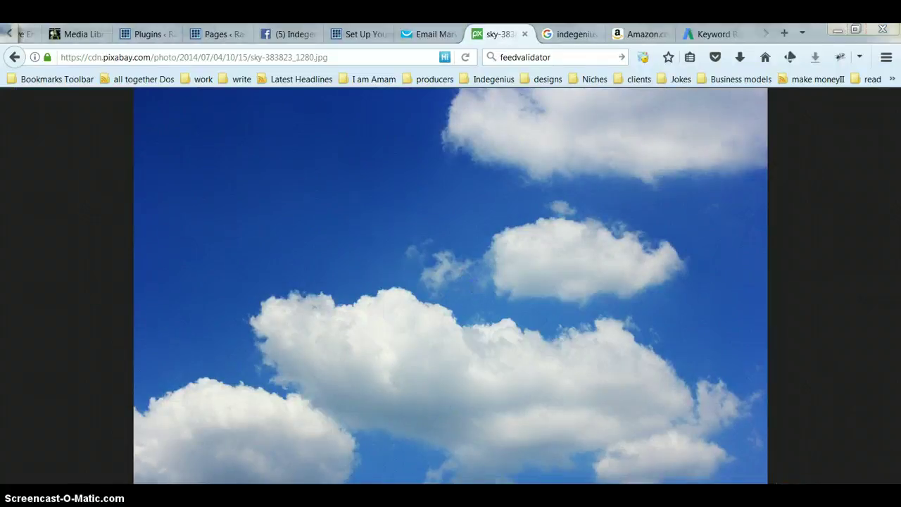
# Return to Photoshop, paste the cloud photo onto a new layer above the text and convert it to a smart object
pyautogui.hotkey('alt', 'Tab')
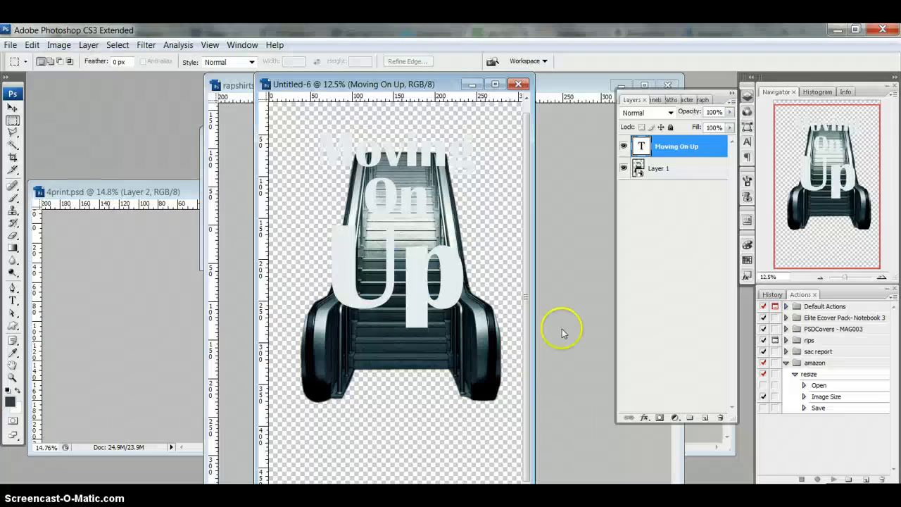
pyautogui.click(705, 417)
pyautogui.hotkey('ctrl', 'v')
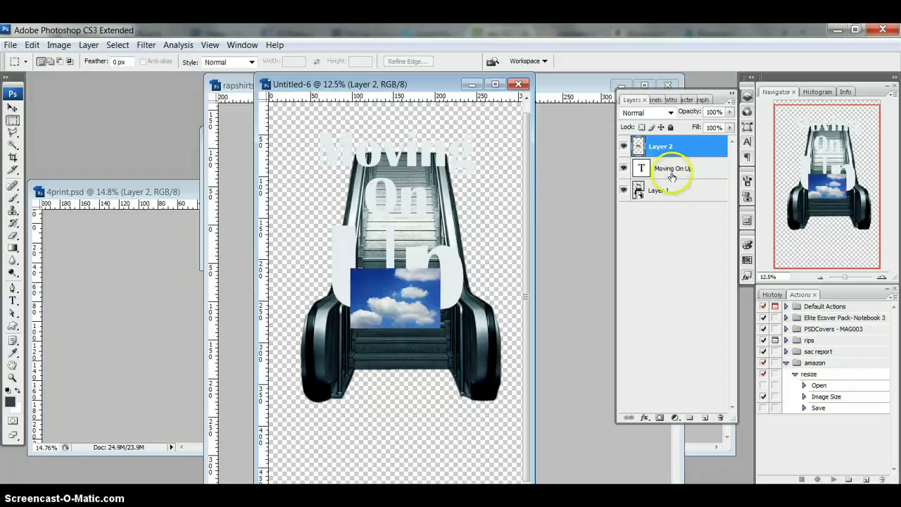
pyautogui.rightClick(672, 149)
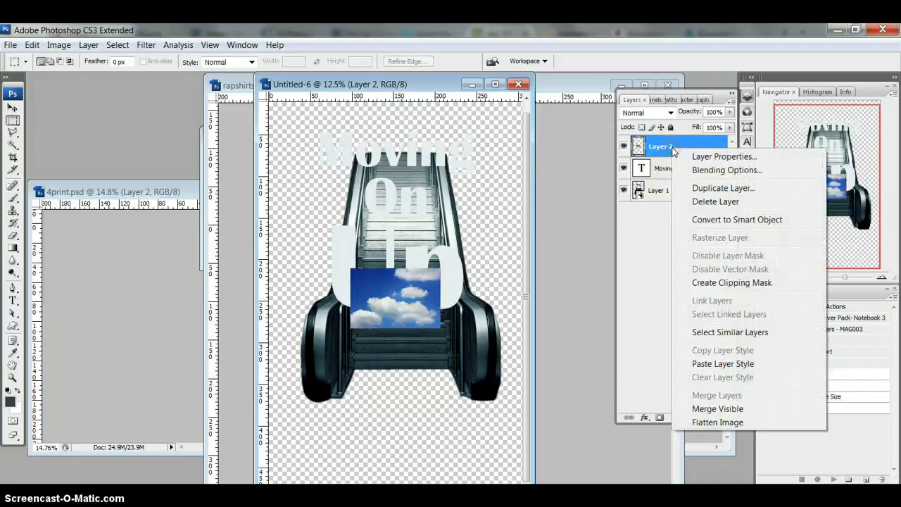
pyautogui.click(703, 219)
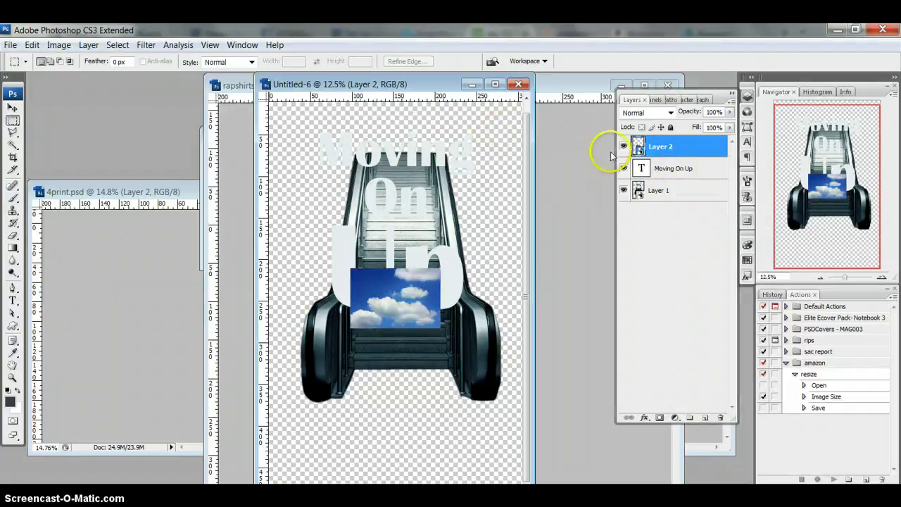
# Open the cloud smart object's contents for editing and move its window so the whole image is visible
pyautogui.doubleClick(638, 146)
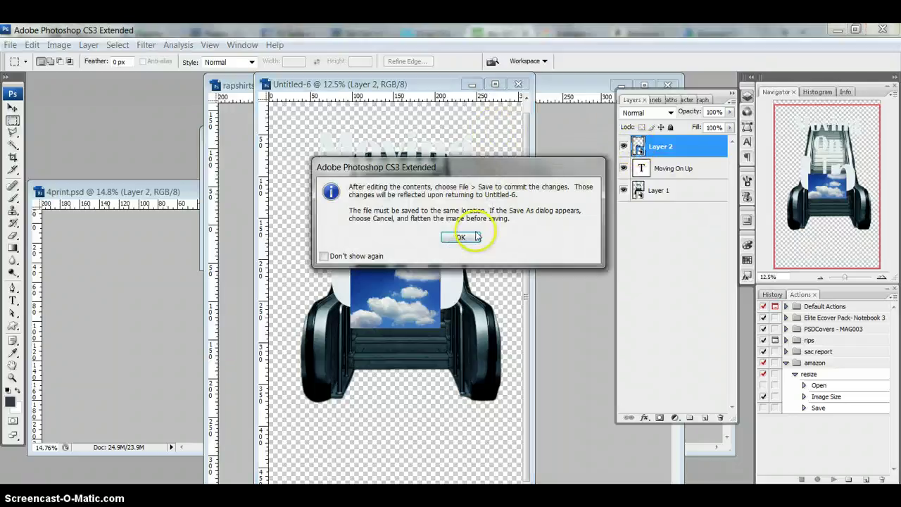
pyautogui.click(473, 234)
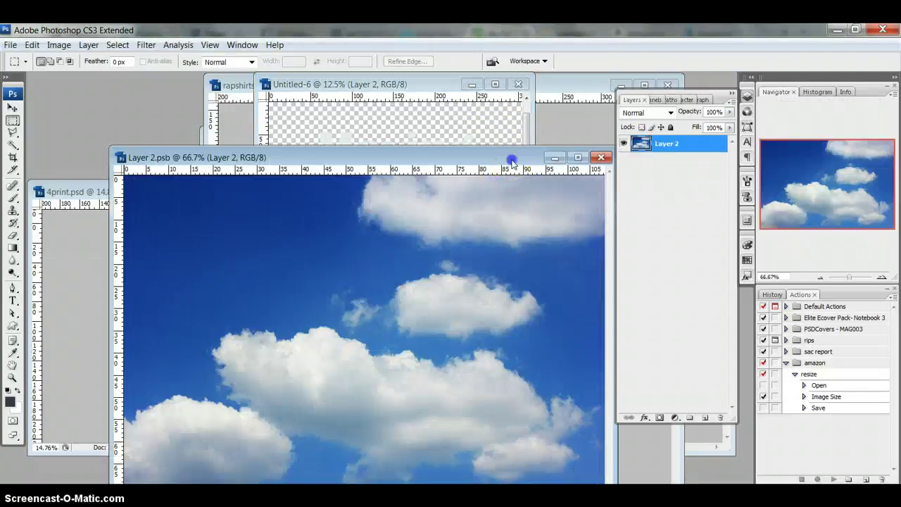
pyautogui.moveTo(511, 162); pyautogui.dragTo(502, 122)
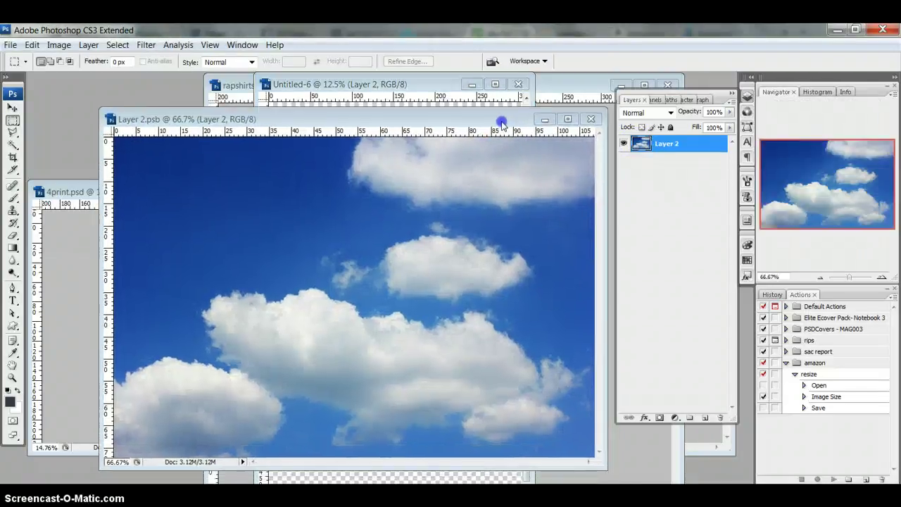
# Isolate the Red channel of the cloud image and duplicate it
pyautogui.click(649, 100)
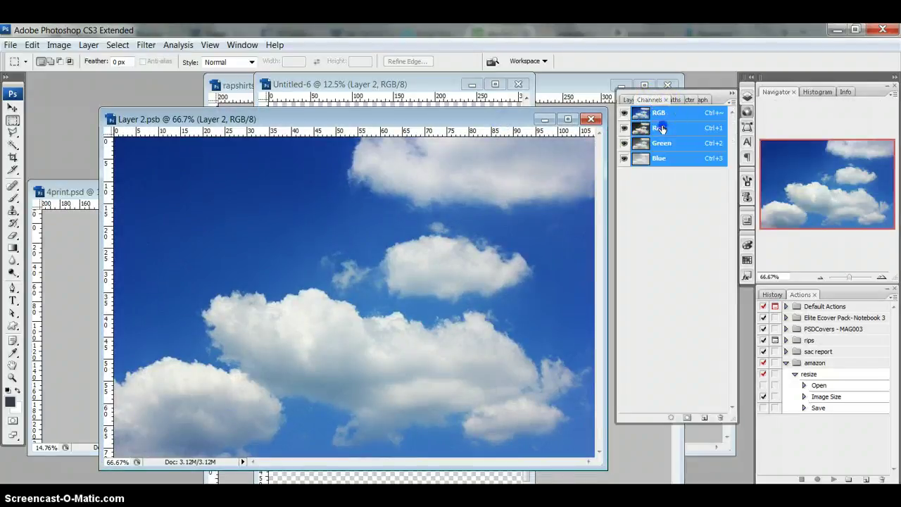
pyautogui.click(659, 128)
pyautogui.click(661, 128)
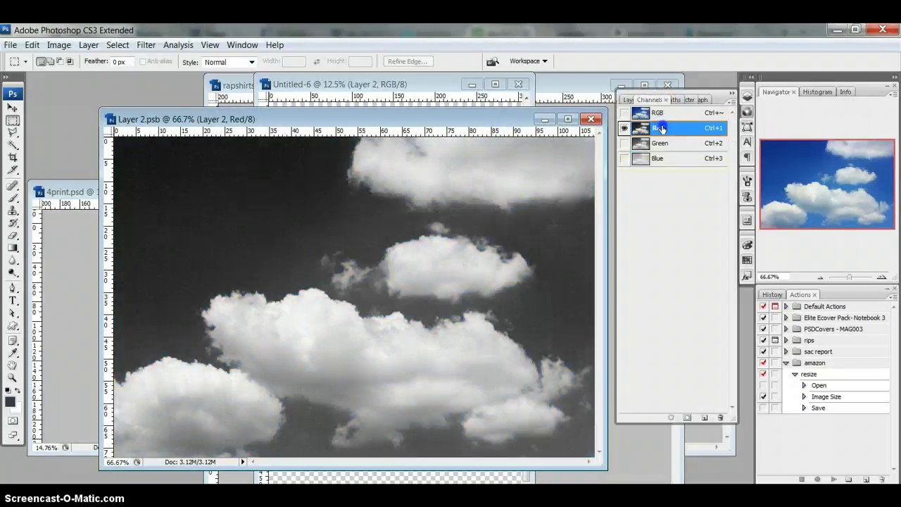
pyautogui.moveTo(704, 417); pyautogui.dragTo(704, 417)
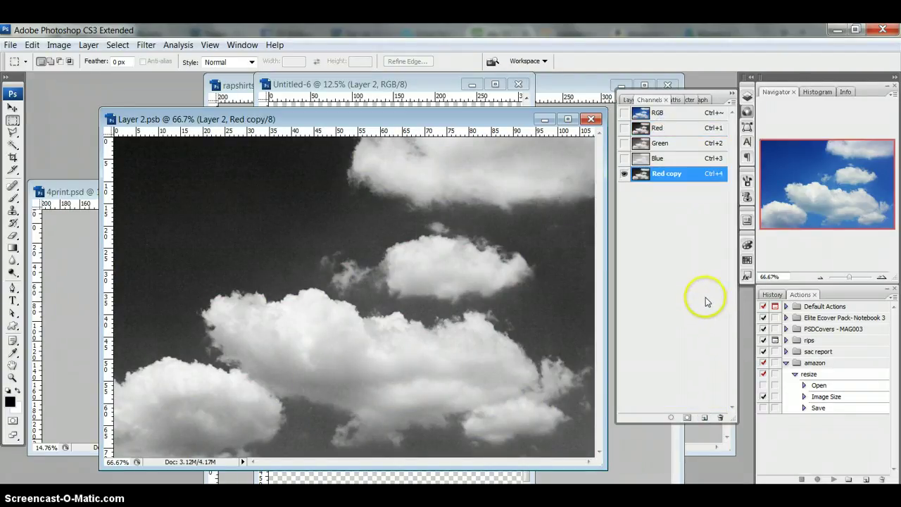
# Raise the Red copy channel's contrast with Levels, setting the input levels to about 85, 0.81 and 179
pyautogui.hotkey('ctrl', 'l')
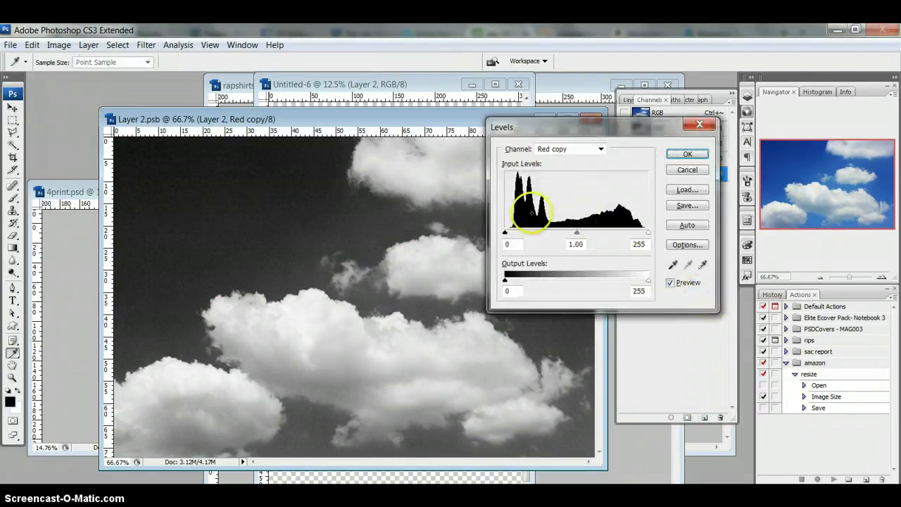
pyautogui.moveTo(505, 234); pyautogui.dragTo(537, 236)
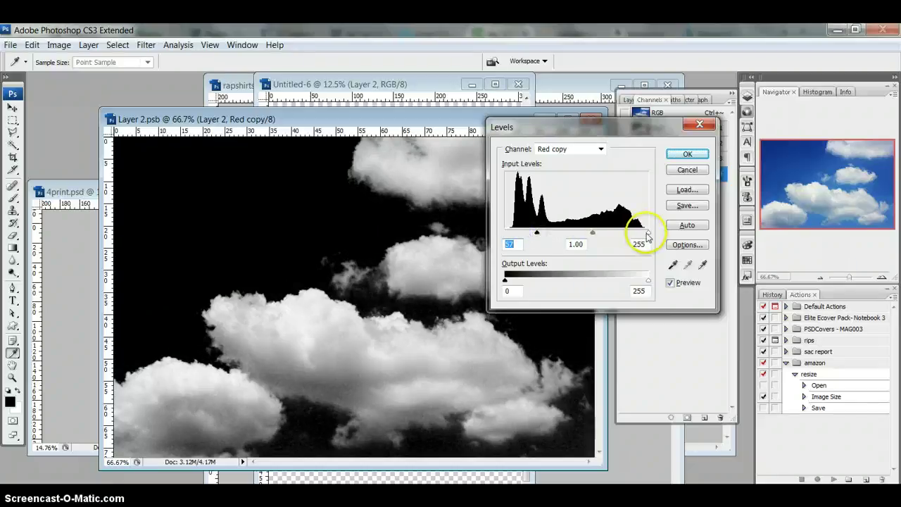
pyautogui.moveTo(648, 235); pyautogui.dragTo(547, 237)
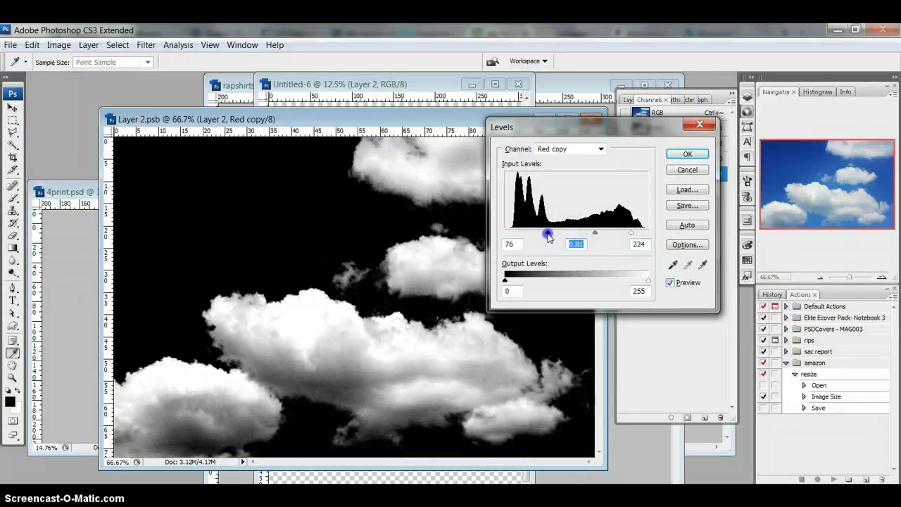
pyautogui.moveTo(631, 235); pyautogui.dragTo(606, 238)
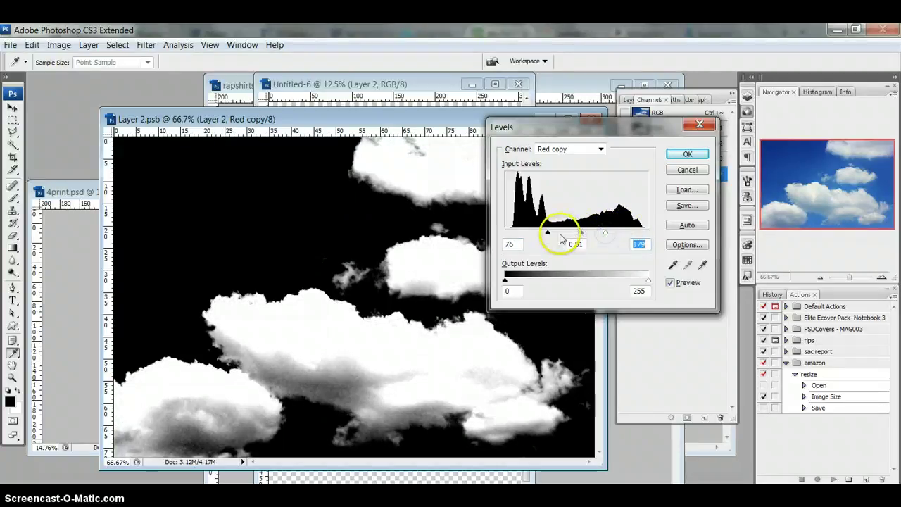
pyautogui.moveTo(547, 233); pyautogui.dragTo(551, 235)
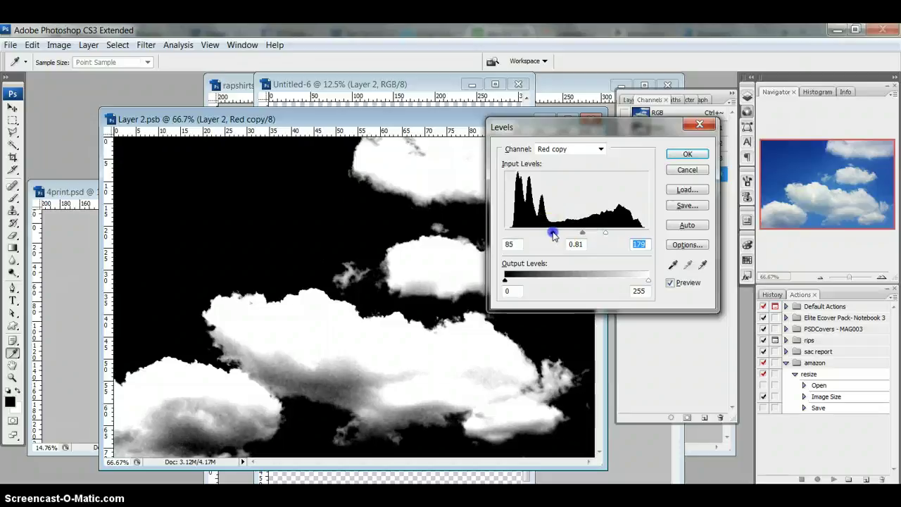
pyautogui.click(685, 154)
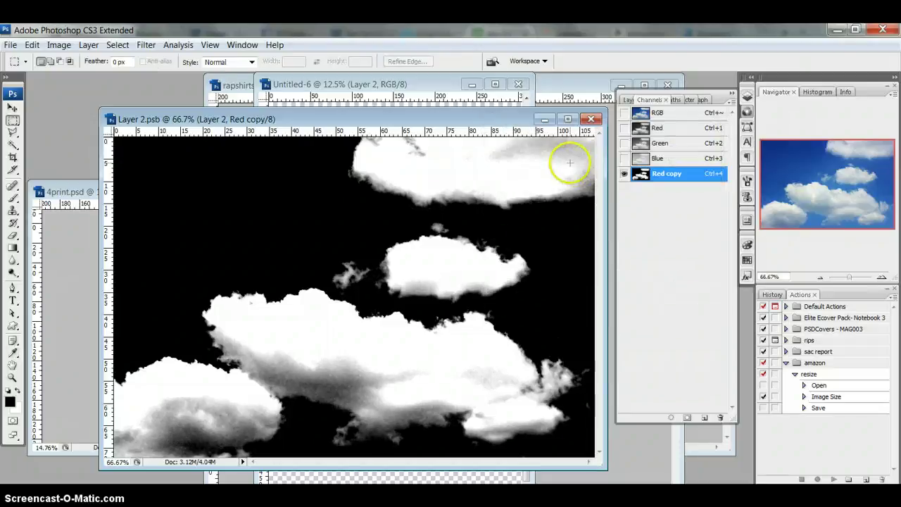
# Mask the sky layer with a selection loaded from the Red copy channel, and close the smart object contents with the changes saved
pyautogui.click(669, 419)
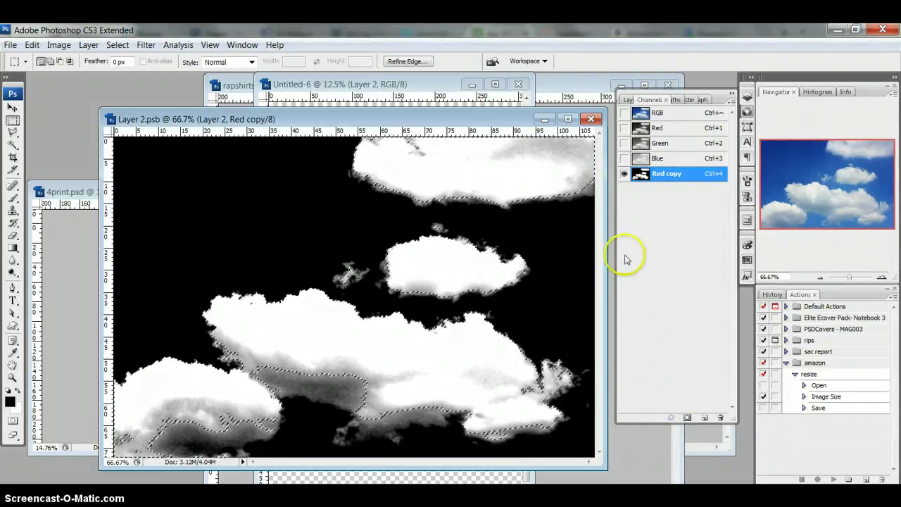
pyautogui.click(631, 99)
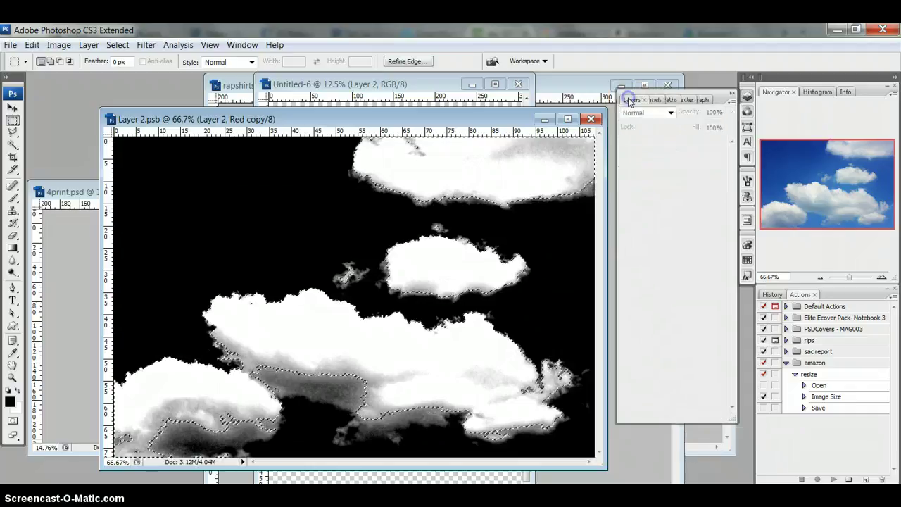
pyautogui.click(678, 144)
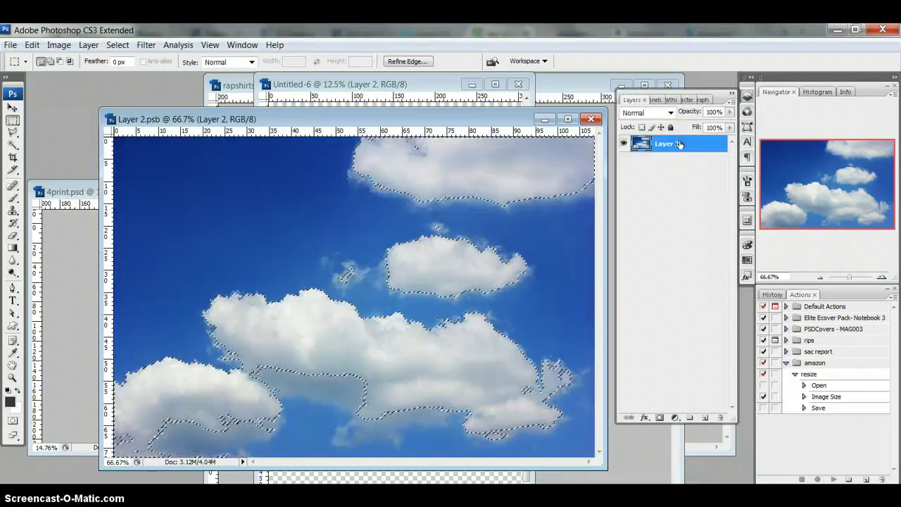
pyautogui.click(659, 417)
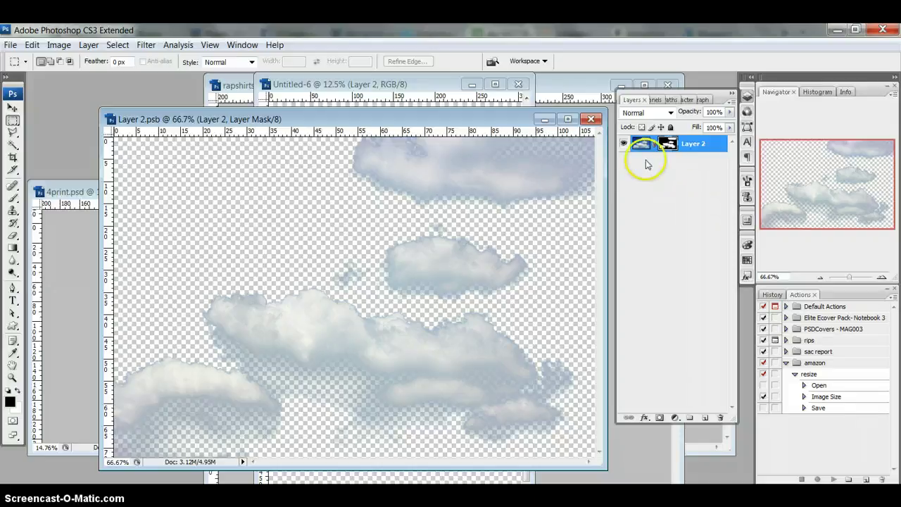
pyautogui.click(591, 119)
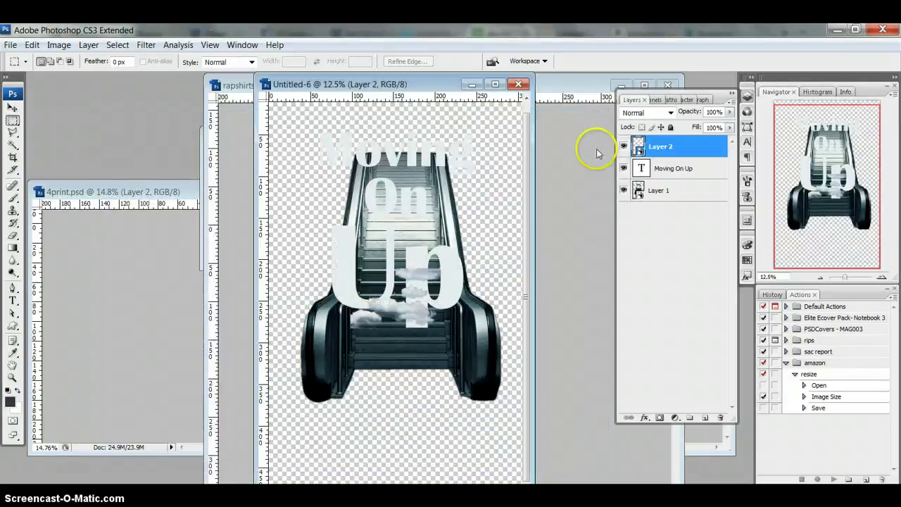
# Move the cloud layer beneath the escalator layer and enlarge it across the canvas behind the upper part of the design
pyautogui.click(693, 148)
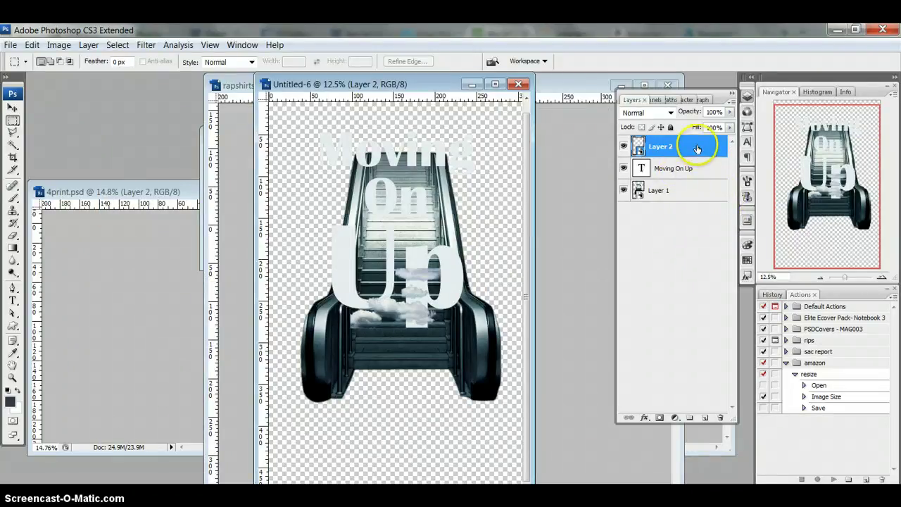
pyautogui.moveTo(694, 145); pyautogui.dragTo(692, 206)
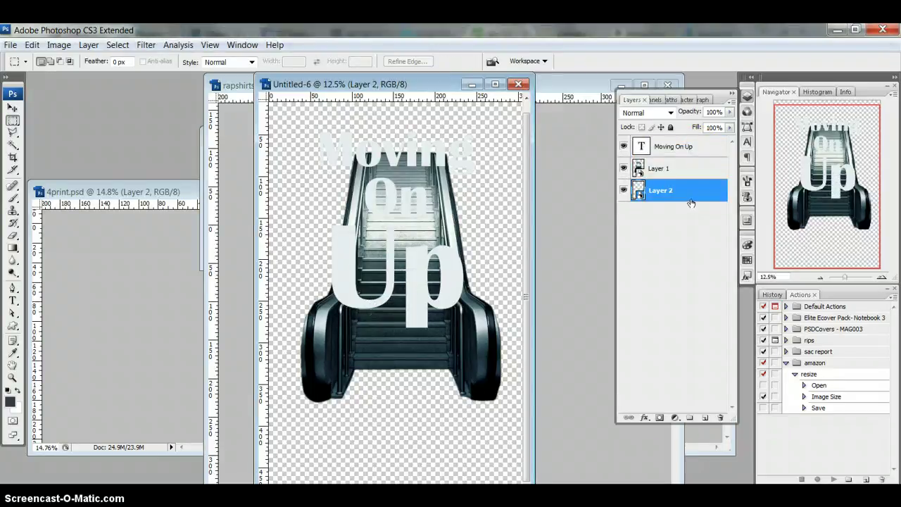
pyautogui.hotkey('ctrl', 't')
pyautogui.moveTo(442, 313); pyautogui.dragTo(463, 371)
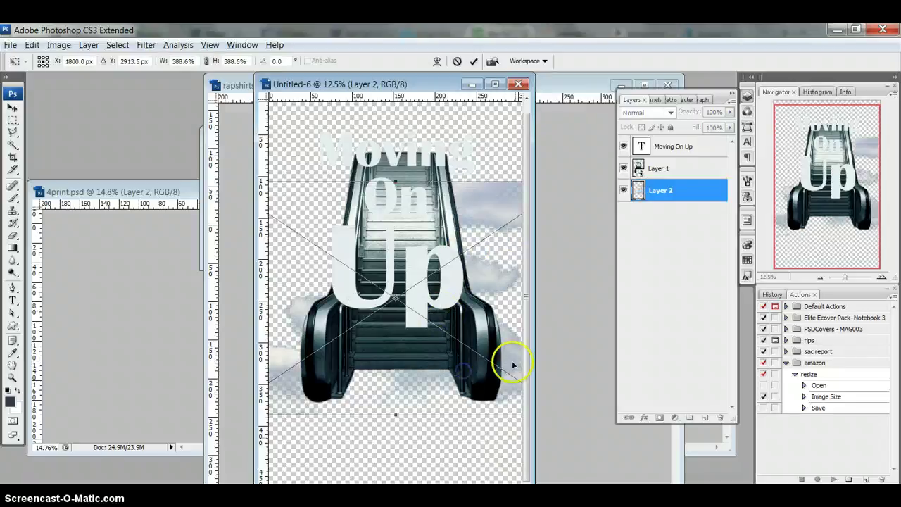
pyautogui.moveTo(520, 368); pyautogui.dragTo(514, 300)
pyautogui.hotkey('ctrl', '0')
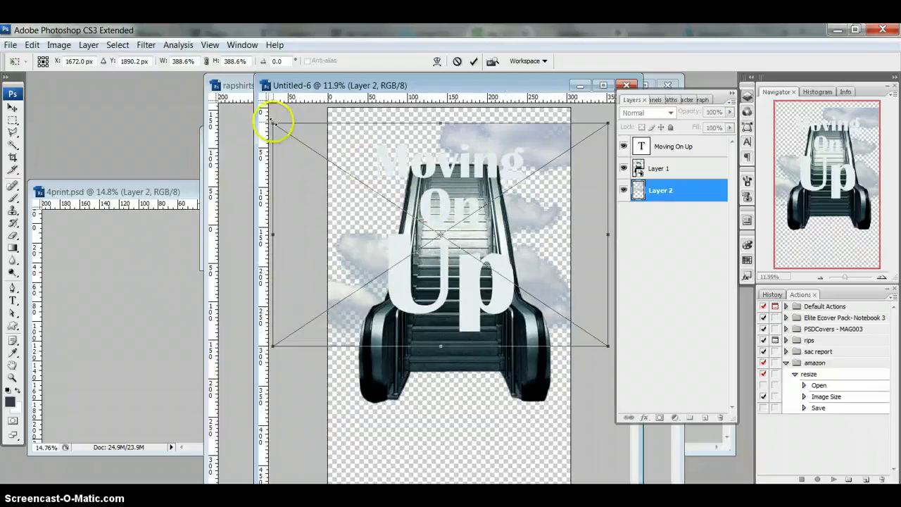
pyautogui.moveTo(273, 123); pyautogui.dragTo(285, 128)
pyautogui.moveTo(535, 243); pyautogui.dragTo(540, 225)
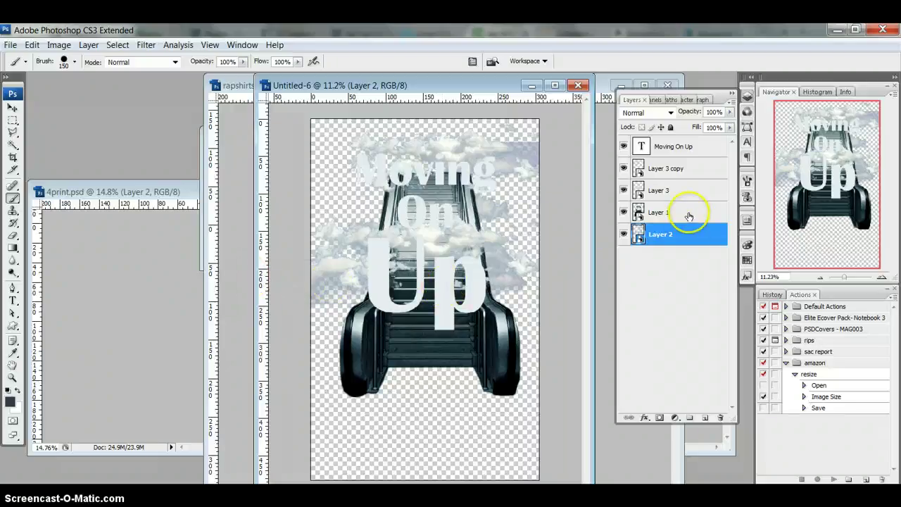
# Add a layer mask to Layer 2 and paint out the hard cut-off edges of its clouds with a black 150 px brush
pyautogui.click(625, 190)
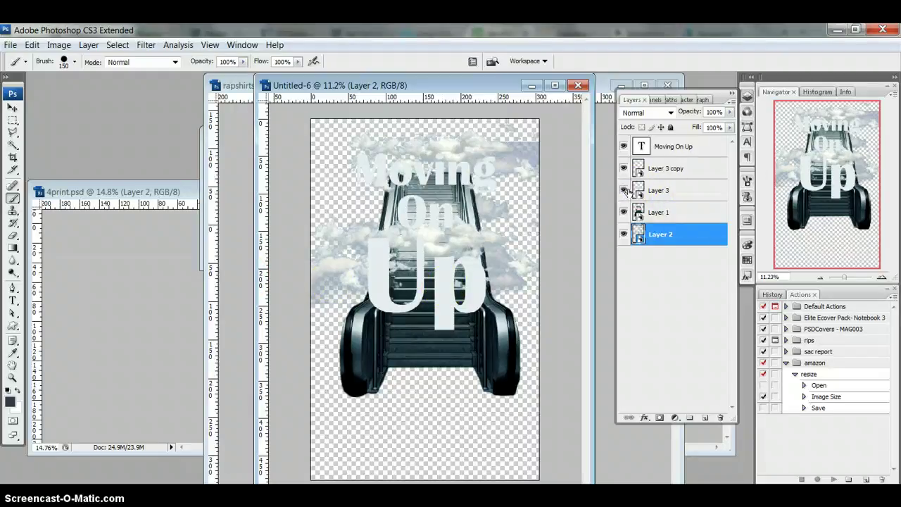
pyautogui.click(671, 234)
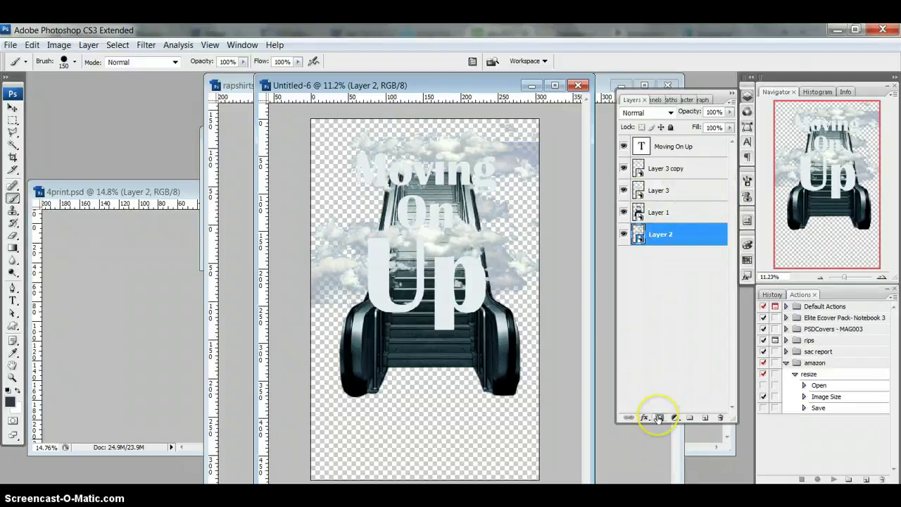
pyautogui.click(658, 418)
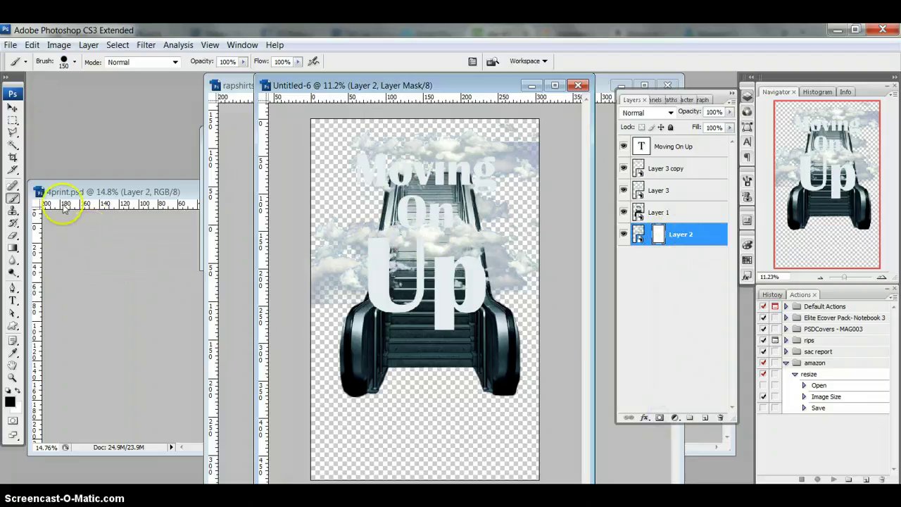
pyautogui.click(317, 318)
pyautogui.moveTo(314, 316); pyautogui.dragTo(318, 306)
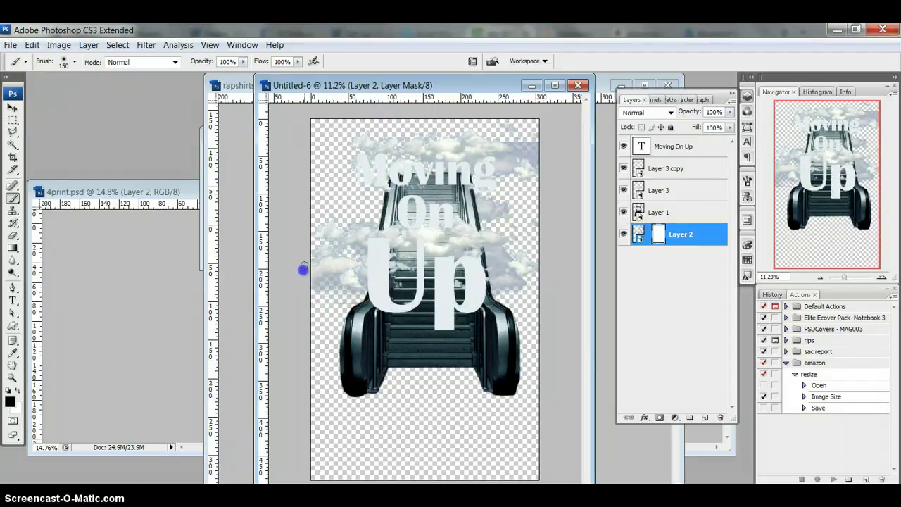
pyautogui.moveTo(307, 267); pyautogui.dragTo(316, 291)
pyautogui.moveTo(337, 304)
pyautogui.mouseDown()
pyautogui.moveTo(356, 304)
pyautogui.moveTo(331, 302)
pyautogui.moveTo(332, 287)
pyautogui.moveTo(306, 271)
pyautogui.moveTo(310, 258)
pyautogui.mouseUp()
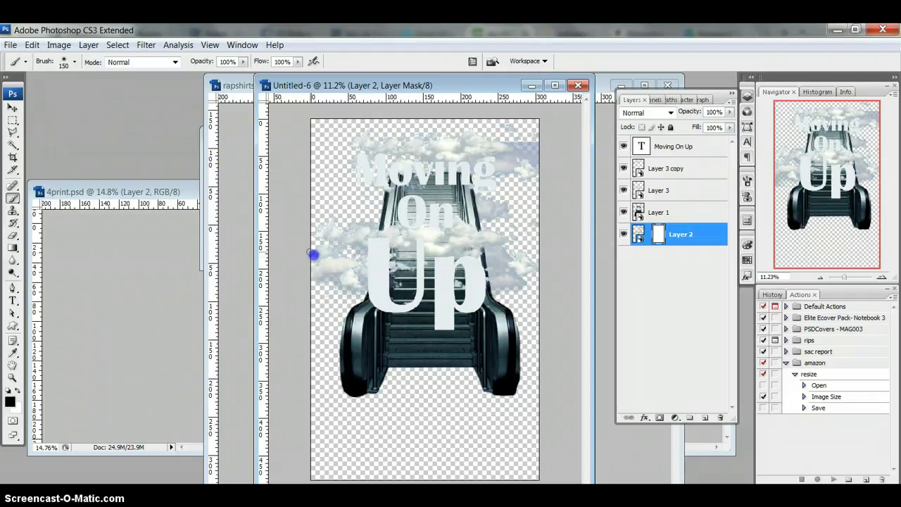
pyautogui.moveTo(309, 273)
pyautogui.mouseDown()
pyautogui.moveTo(307, 282)
pyautogui.moveTo(445, 308)
pyautogui.mouseUp()
pyautogui.moveTo(506, 294); pyautogui.dragTo(521, 290)
pyautogui.moveTo(506, 136); pyautogui.dragTo(541, 156)
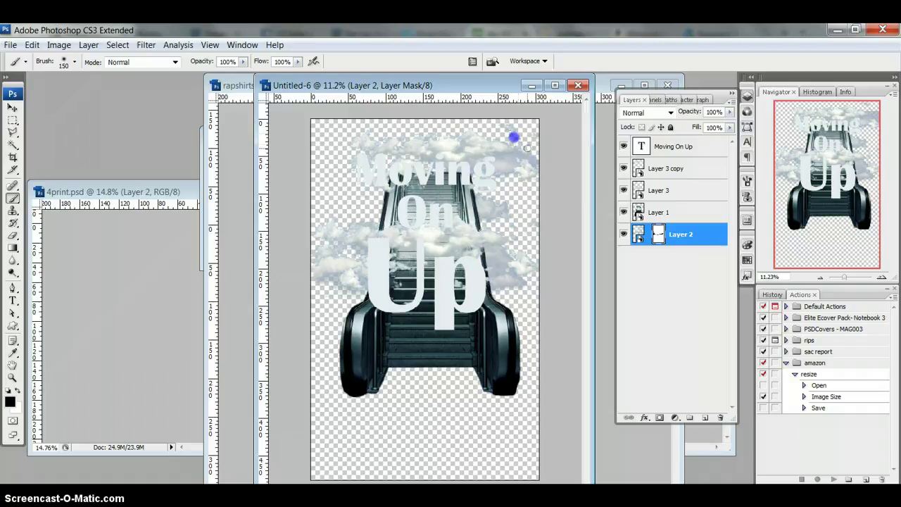
pyautogui.moveTo(528, 148)
pyautogui.mouseDown()
pyautogui.moveTo(539, 155)
pyautogui.moveTo(539, 172)
pyautogui.moveTo(522, 149)
pyautogui.mouseUp()
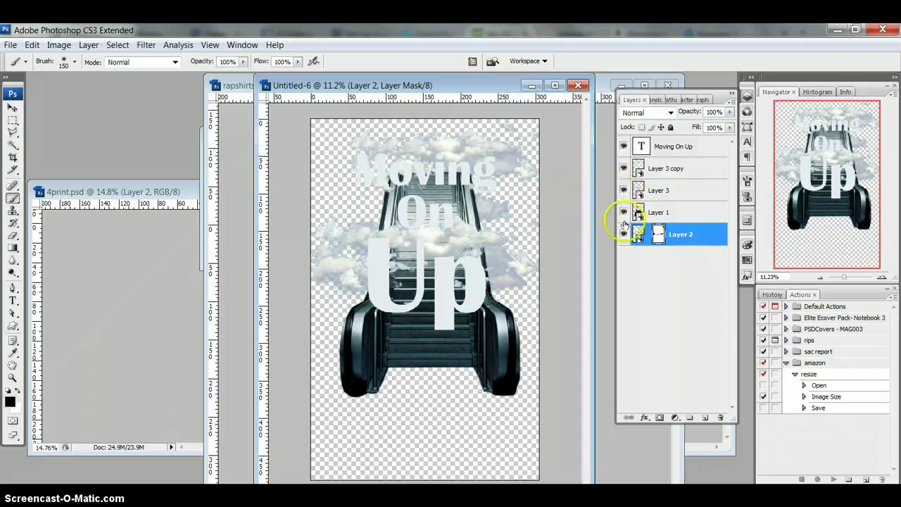
# Add a 38 px outside stroke to the Moving On Up text layer
pyautogui.moveTo(658, 227); pyautogui.dragTo(648, 148)
pyautogui.click(652, 148)
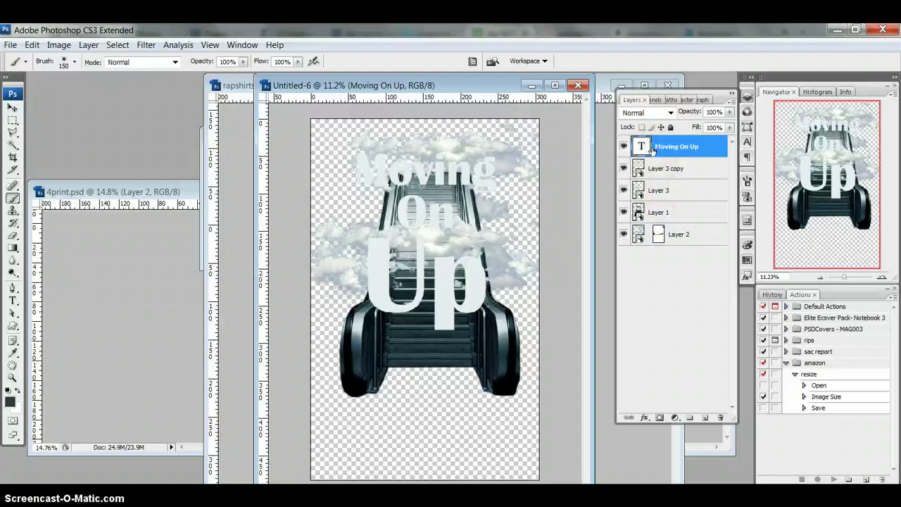
pyautogui.doubleClick(711, 151)
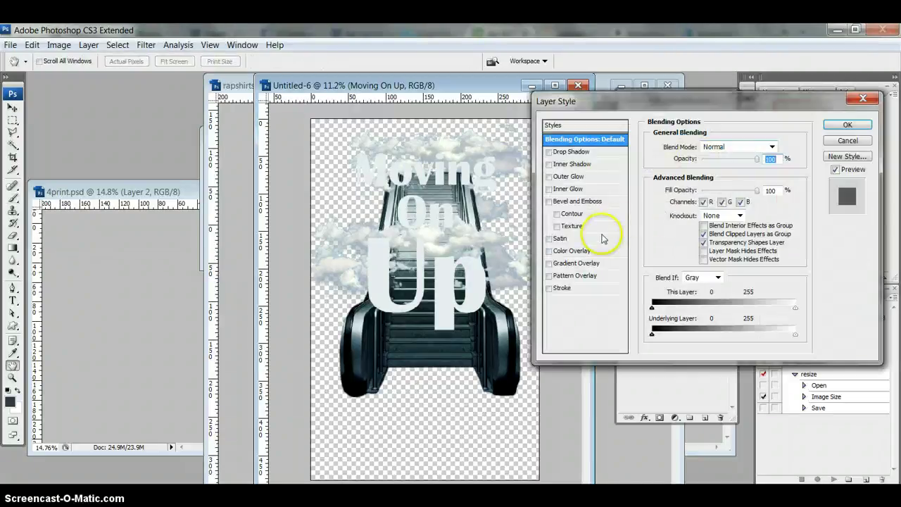
pyautogui.click(549, 288)
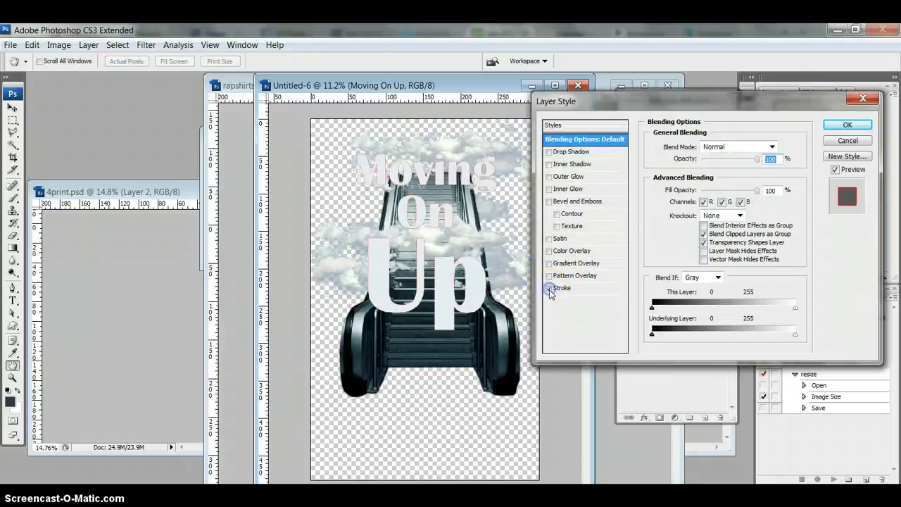
pyautogui.click(585, 291)
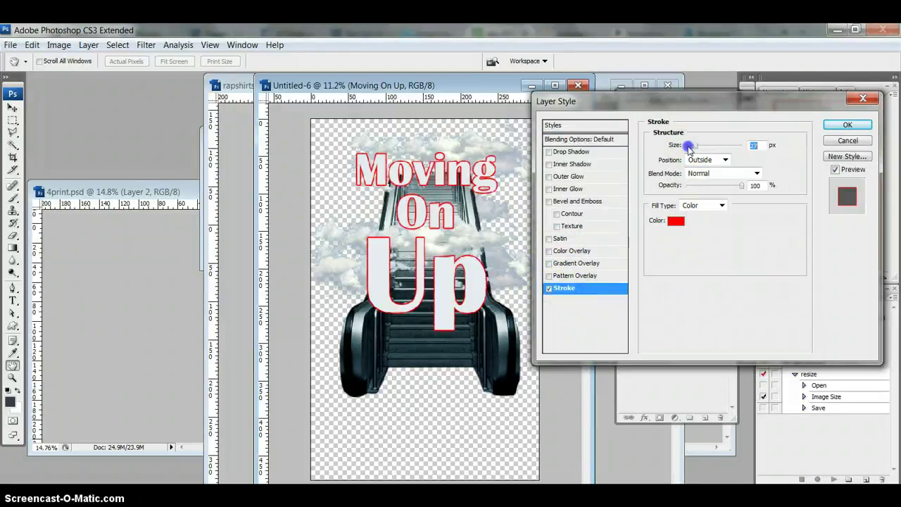
pyautogui.moveTo(688, 146)
pyautogui.mouseDown()
pyautogui.moveTo(708, 149)
pyautogui.moveTo(700, 150)
pyautogui.mouseUp()
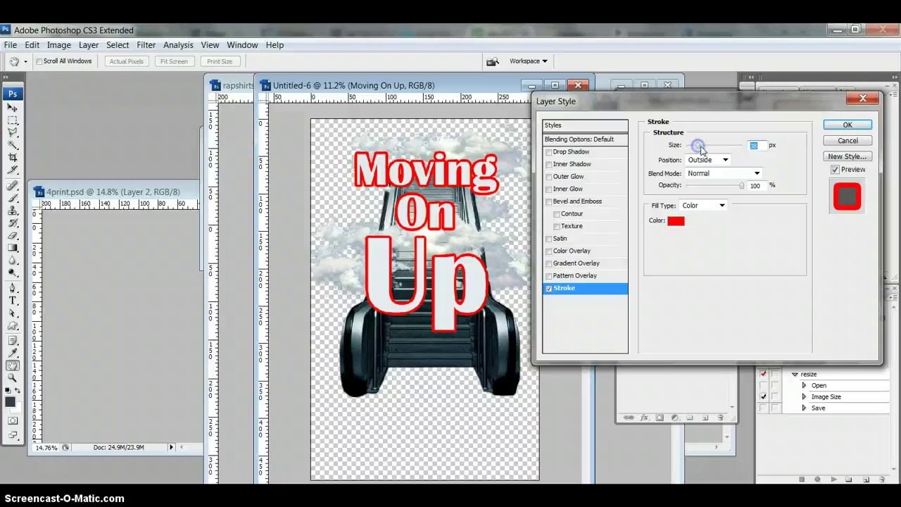
# Change the text stroke's color to dark blue-gray 324d58 sampled from the escalator and apply the layer style
pyautogui.click(676, 221)
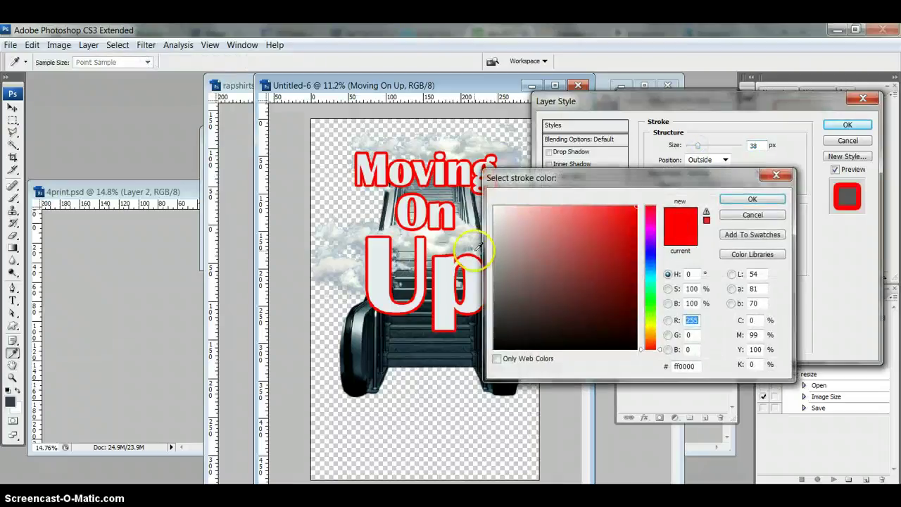
pyautogui.click(361, 345)
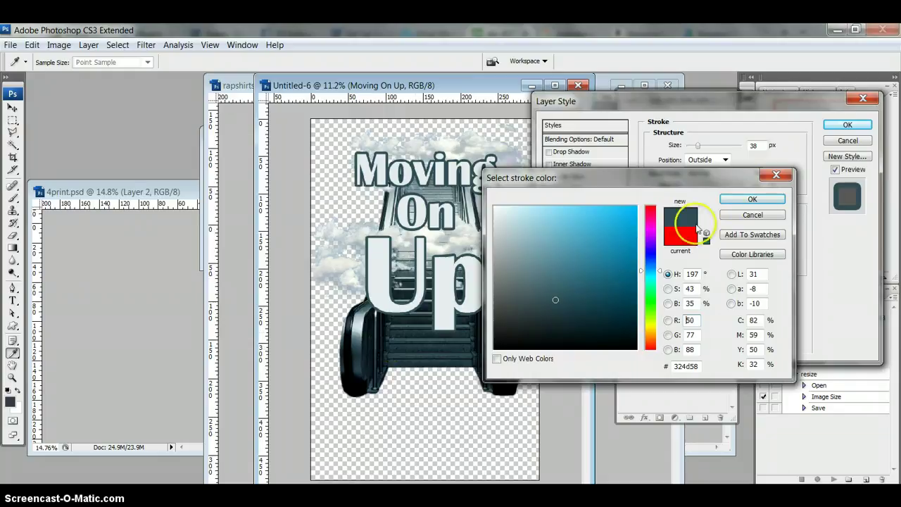
pyautogui.click(752, 199)
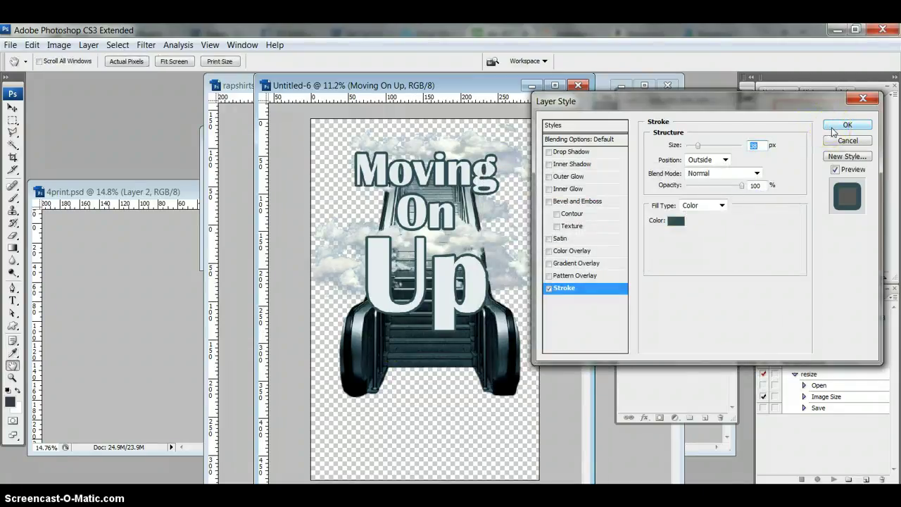
pyautogui.click(833, 132)
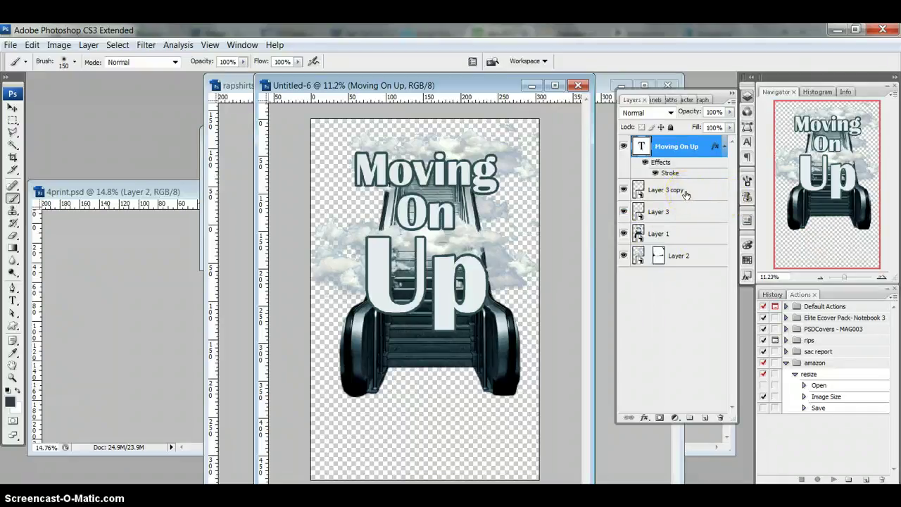
# Add a Black & White adjustment layer with the None preset above the text layer
pyautogui.click(675, 418)
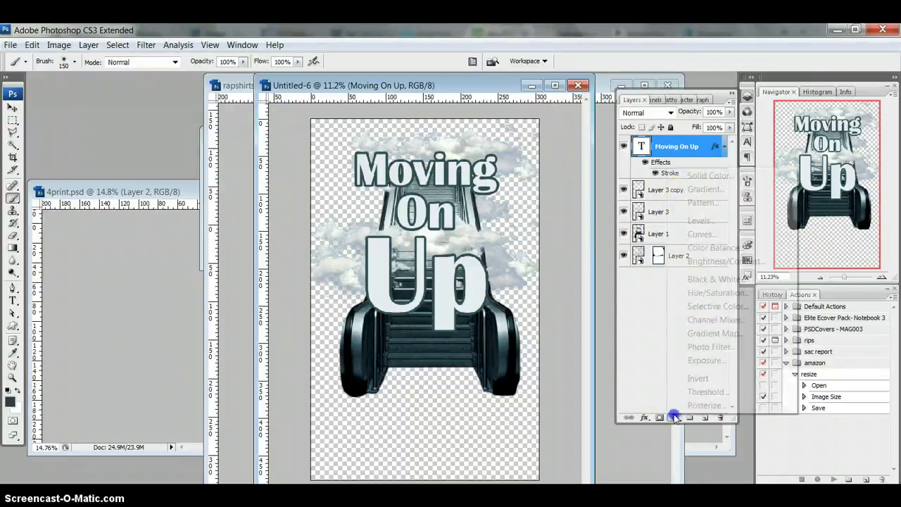
pyautogui.press('Escape')
pyautogui.click(700, 281)
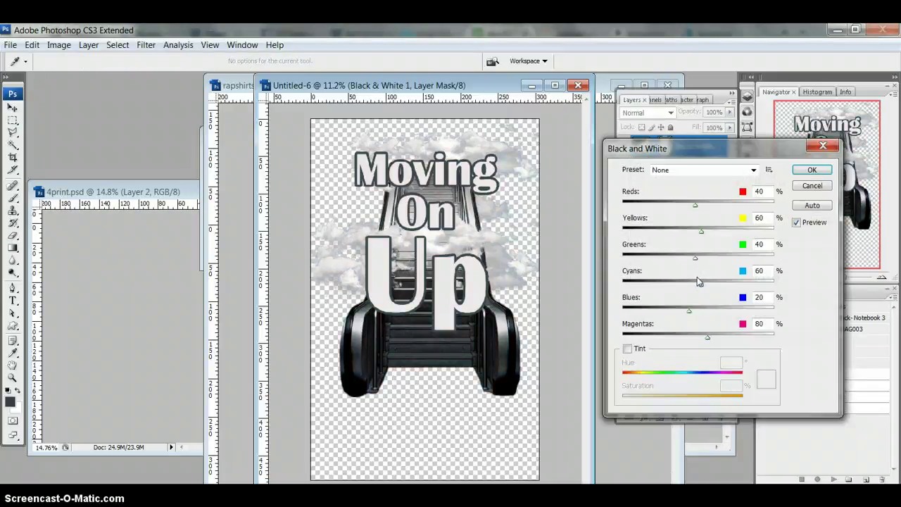
pyautogui.click(809, 172)
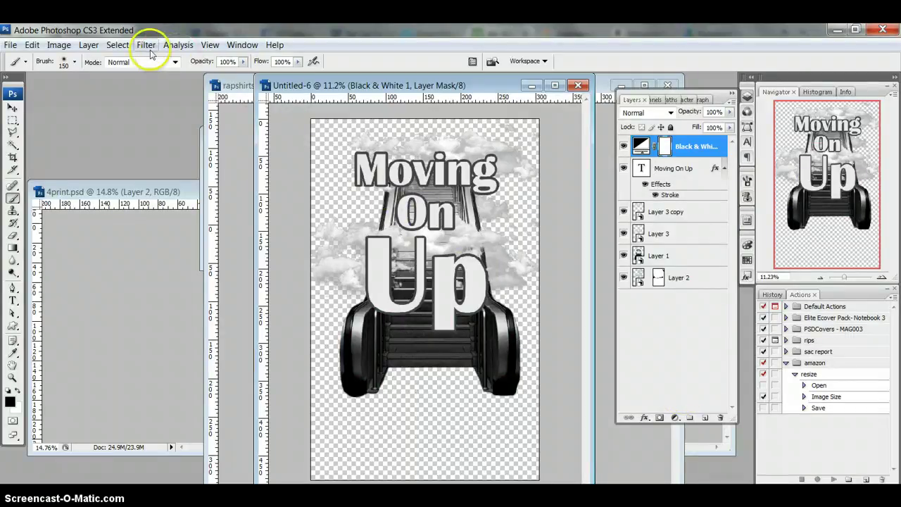
# Select the artwork's light text and cloud areas with Color Range, using sampled colors and a fuzziness of 200
pyautogui.click(117, 44)
pyautogui.click(143, 169)
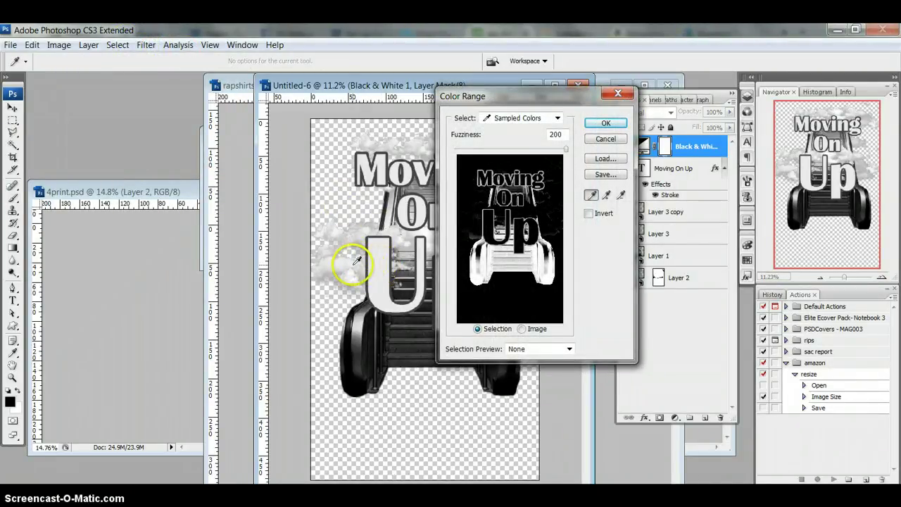
pyautogui.click(354, 264)
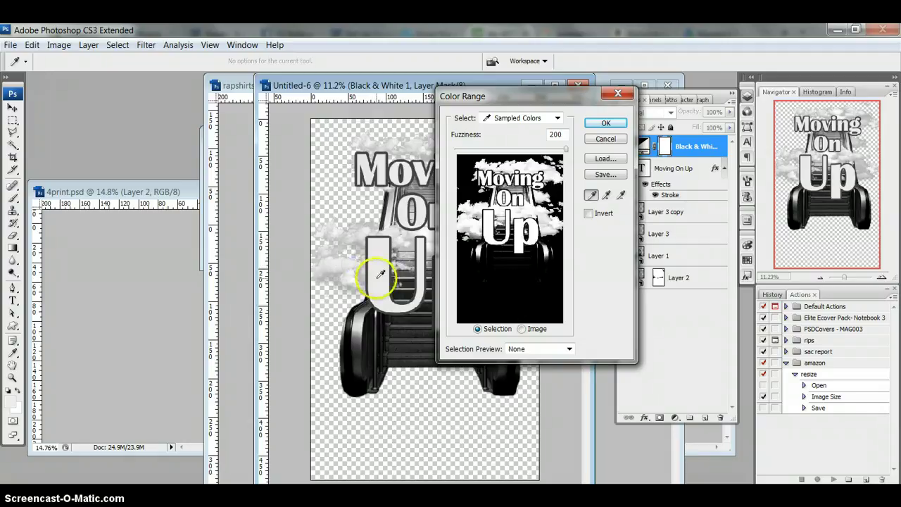
pyautogui.click(378, 276)
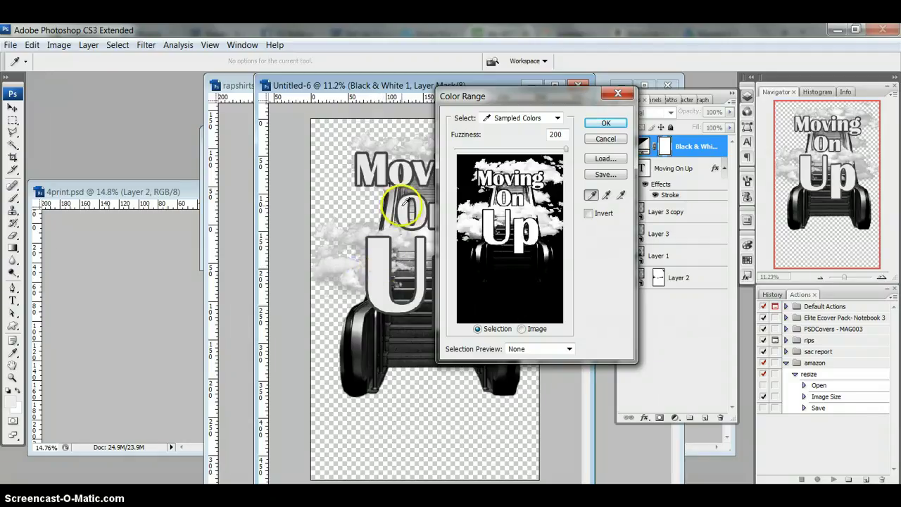
pyautogui.click(422, 230)
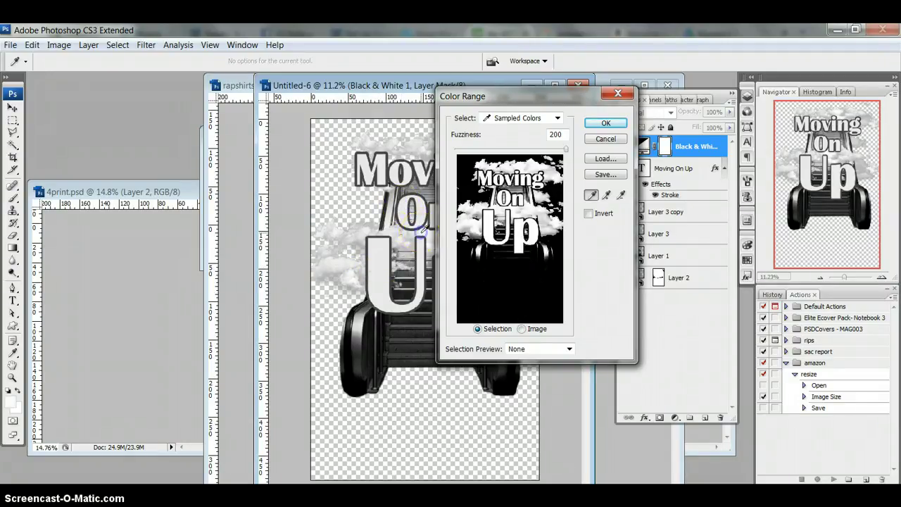
pyautogui.click(566, 152)
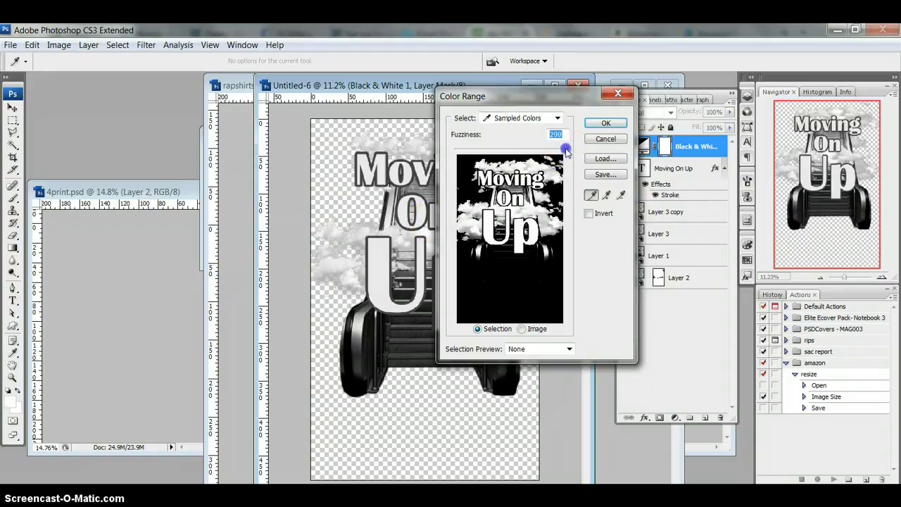
pyautogui.click(603, 122)
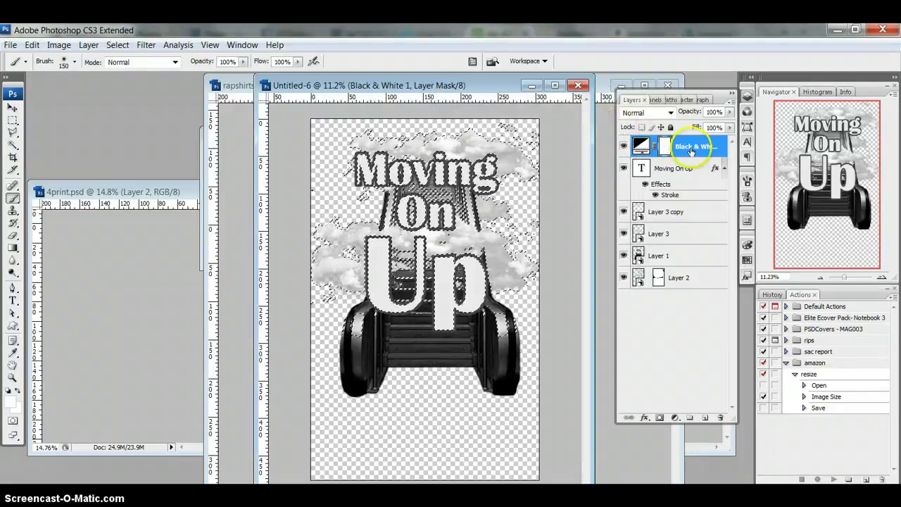
# Fill the selection with white on a new layer at the top of the stack, hide every other layer and deselect
pyautogui.click(706, 418)
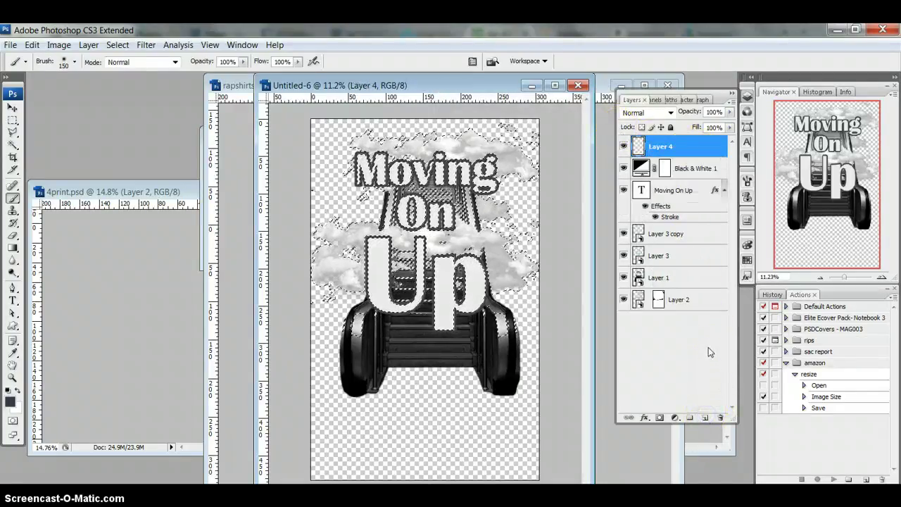
pyautogui.hotkey('ctrl', 'BackSpace')
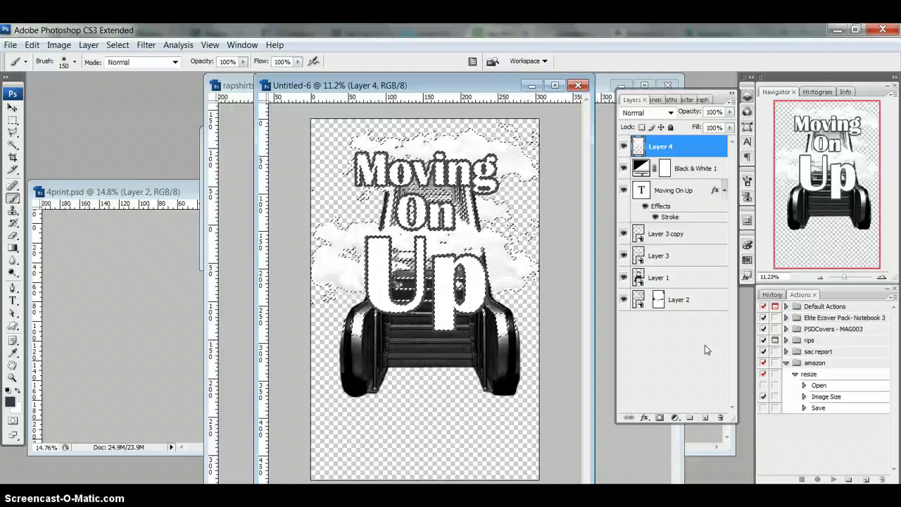
pyautogui.click(624, 169)
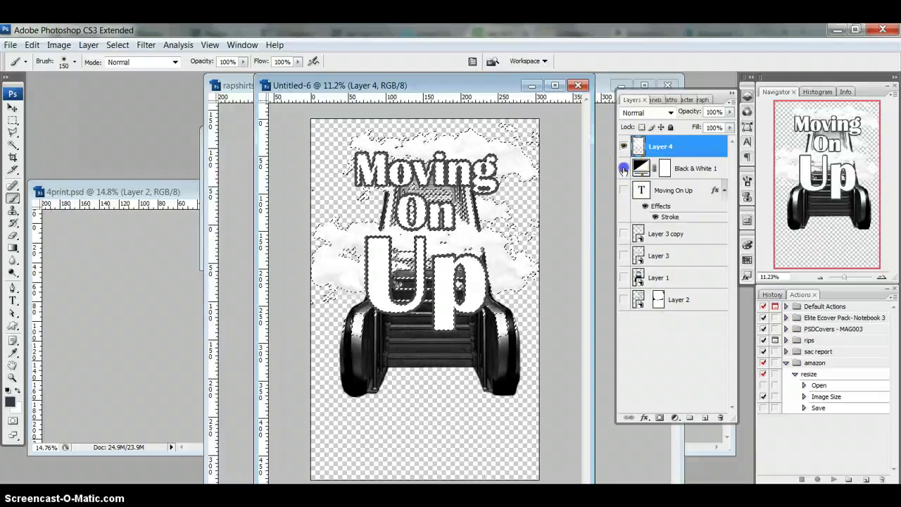
pyautogui.click(624, 302)
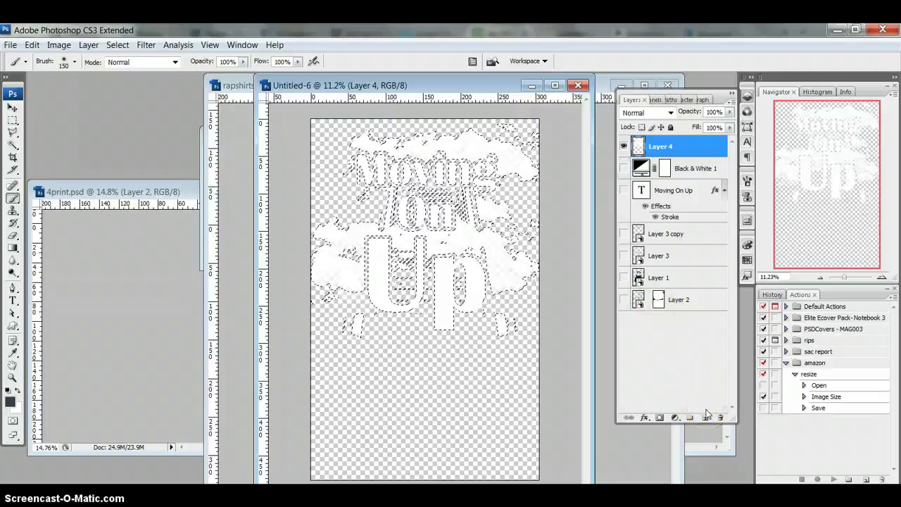
pyautogui.hotkey('ctrl', 'd')
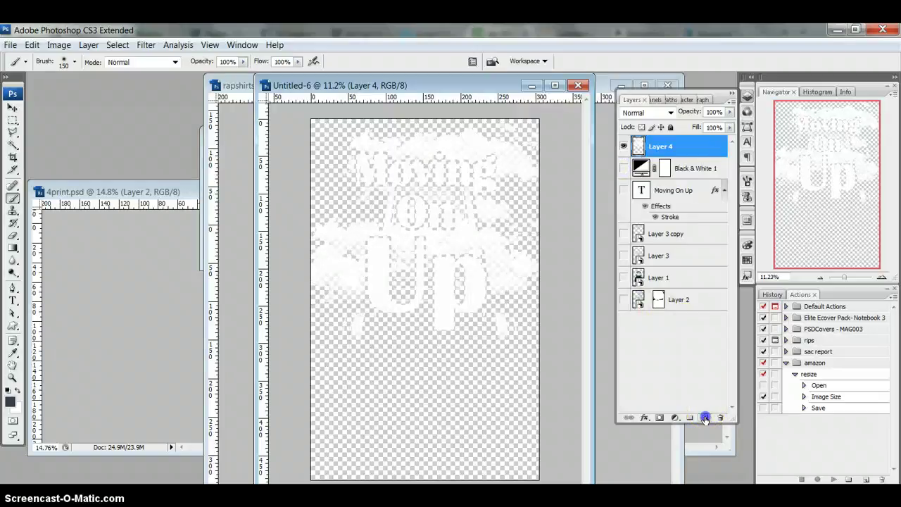
# Add a new layer beneath all other layers and fill it with black as a background
pyautogui.click(705, 418)
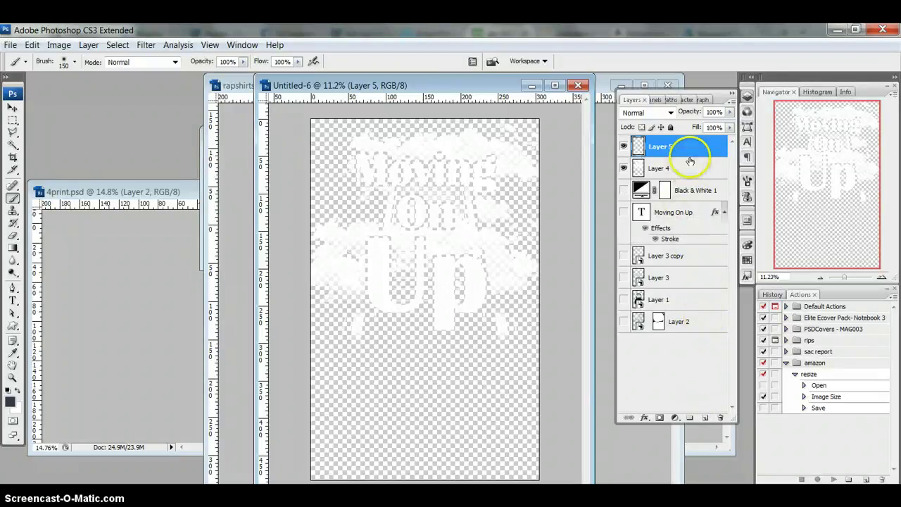
pyautogui.moveTo(690, 160); pyautogui.dragTo(671, 336)
pyautogui.click(674, 329)
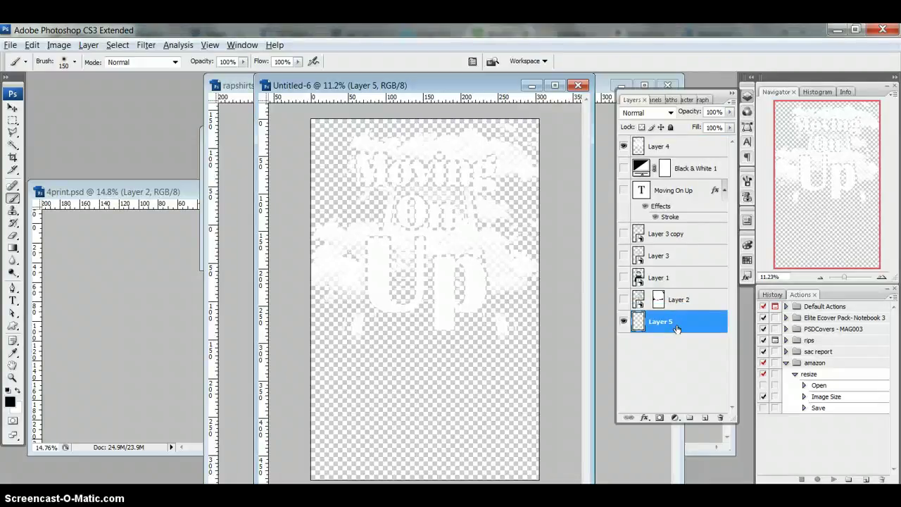
pyautogui.hotkey('alt', 'BackSpace')
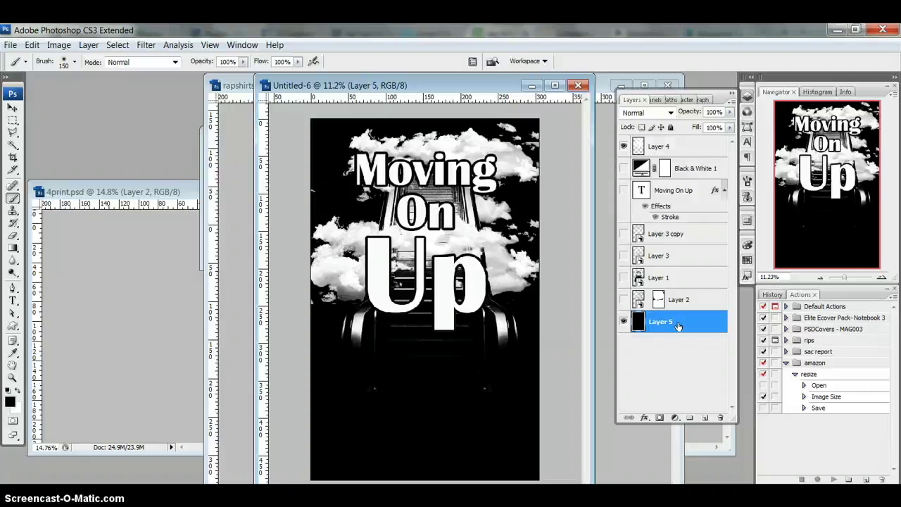
pyautogui.click(678, 322)
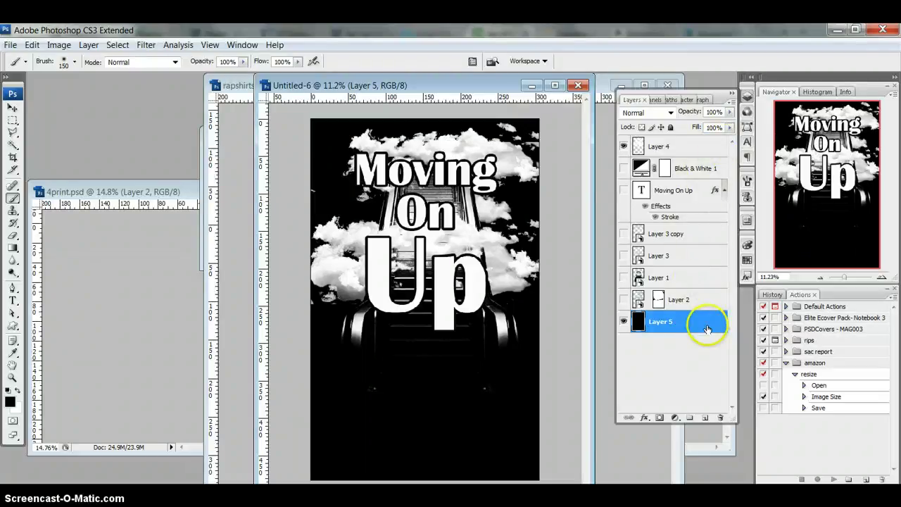
# Apply a white Color Overlay at 100% opacity to the black background layer
pyautogui.doubleClick(707, 329)
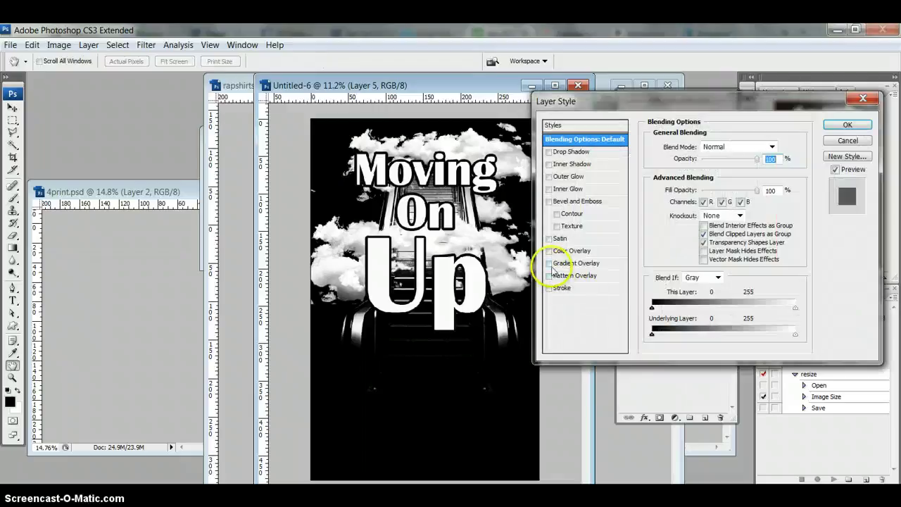
pyautogui.click(549, 251)
pyautogui.click(598, 251)
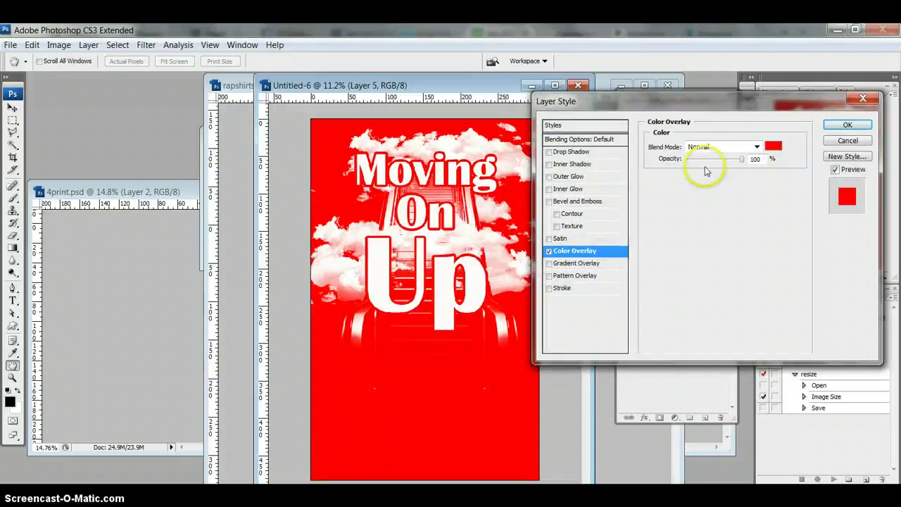
pyautogui.click(773, 146)
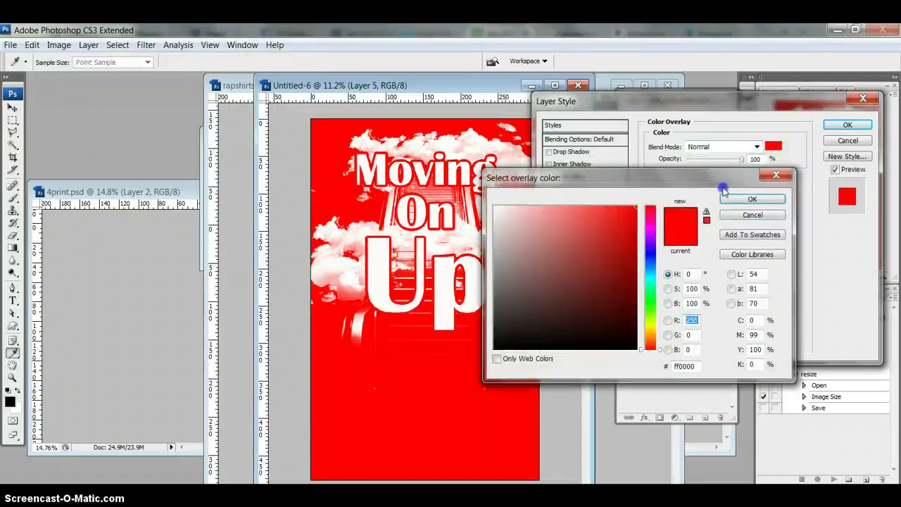
pyautogui.click(494, 207)
pyautogui.click(752, 200)
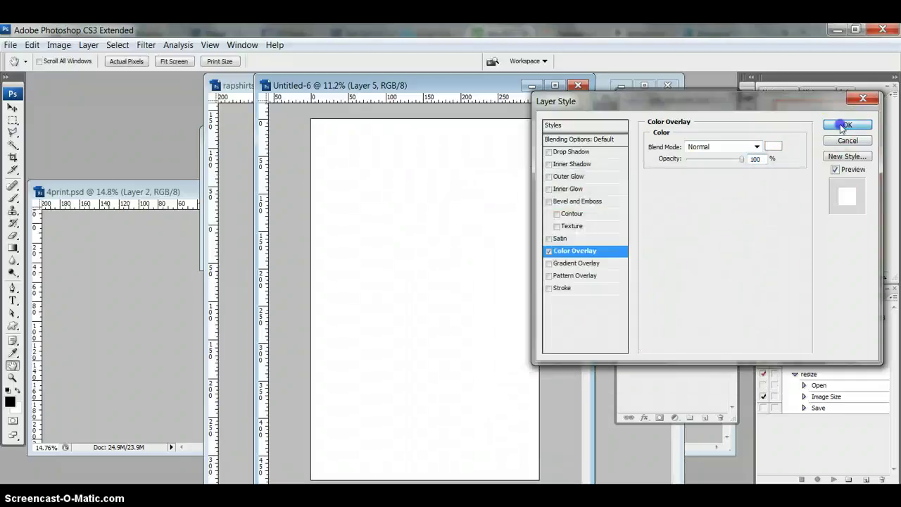
pyautogui.click(843, 125)
# Try a black Color Overlay on the white artwork in Layer 4, and discard the layer style
pyautogui.doubleClick(690, 146)
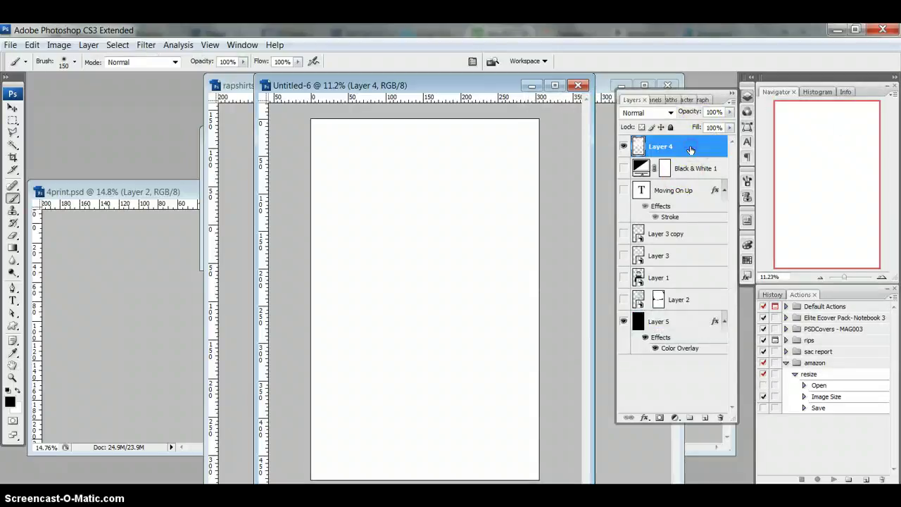
pyautogui.click(549, 250)
pyautogui.click(595, 253)
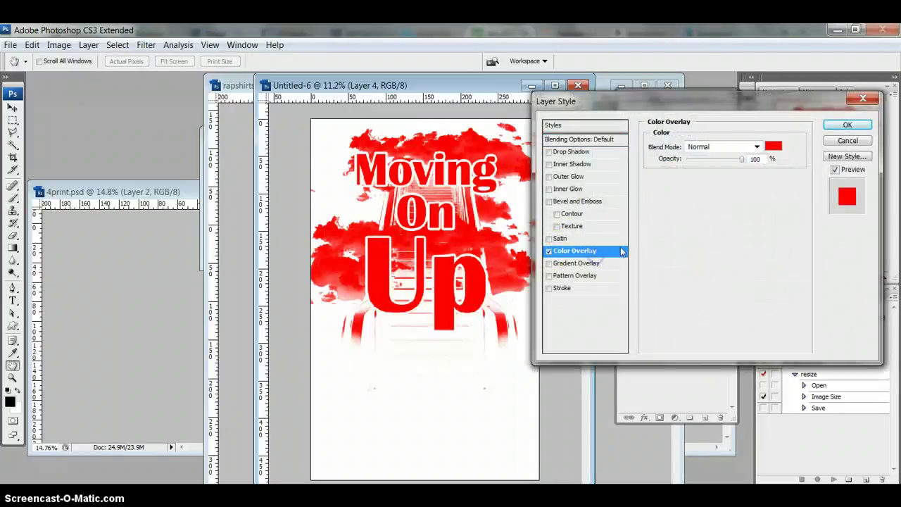
pyautogui.click(773, 146)
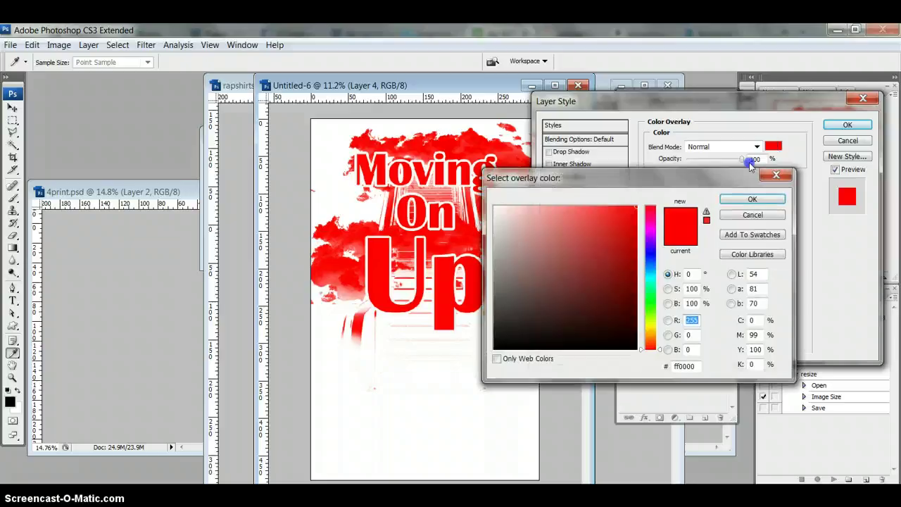
pyautogui.click(559, 343)
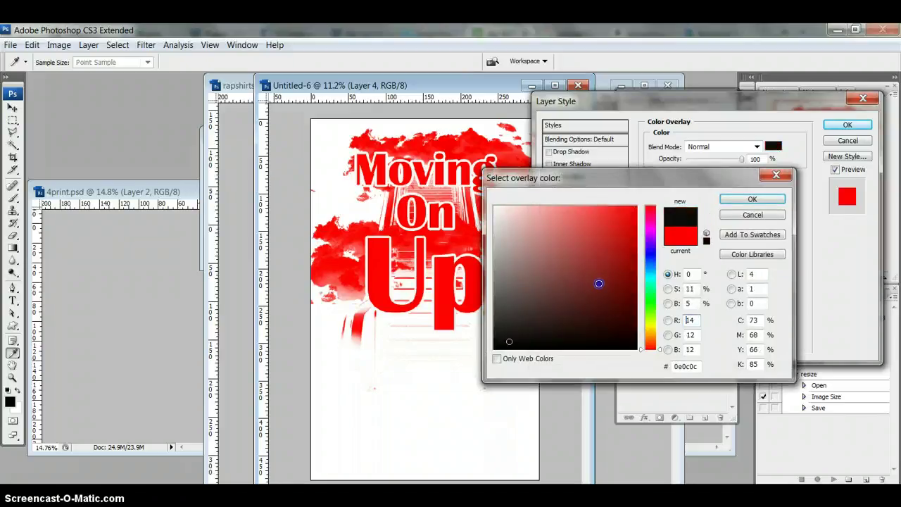
pyautogui.click(752, 199)
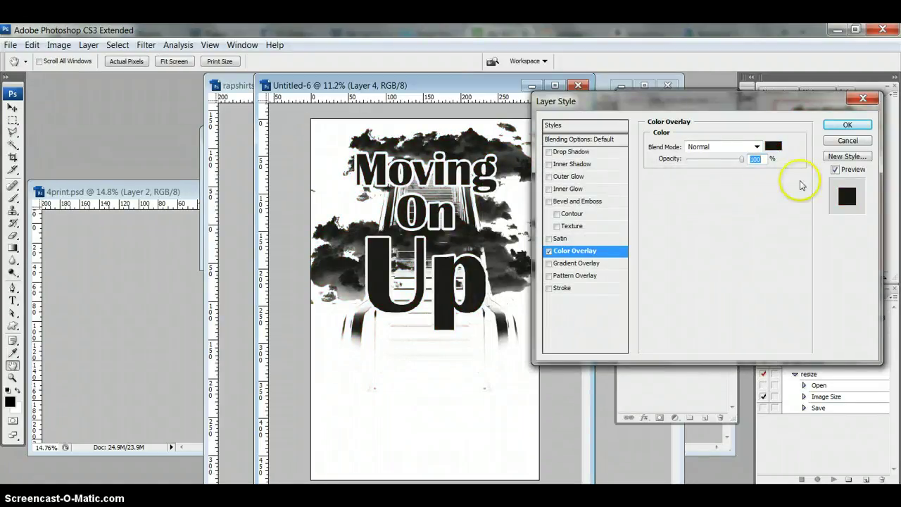
pyautogui.click(838, 143)
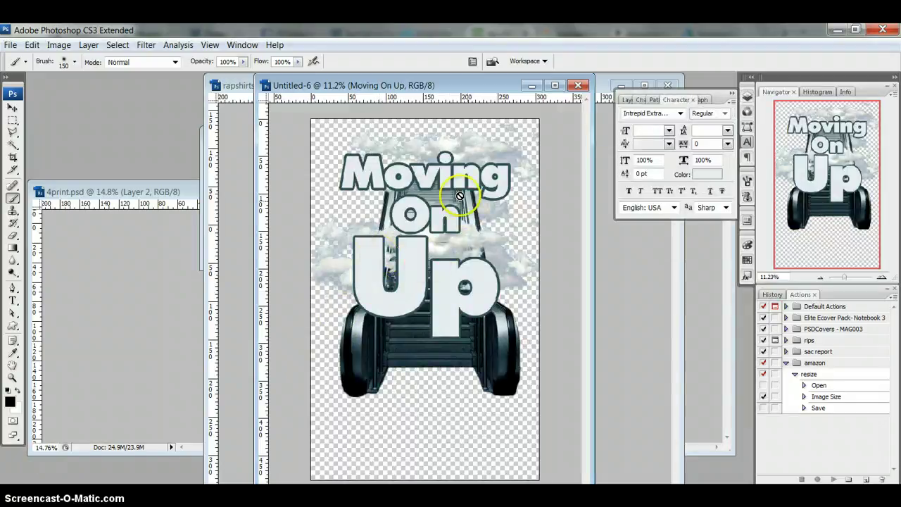
# Show the Black & White 1 layer and add a Levels adjustment layer above it with the black input level at 23
pyautogui.click(626, 99)
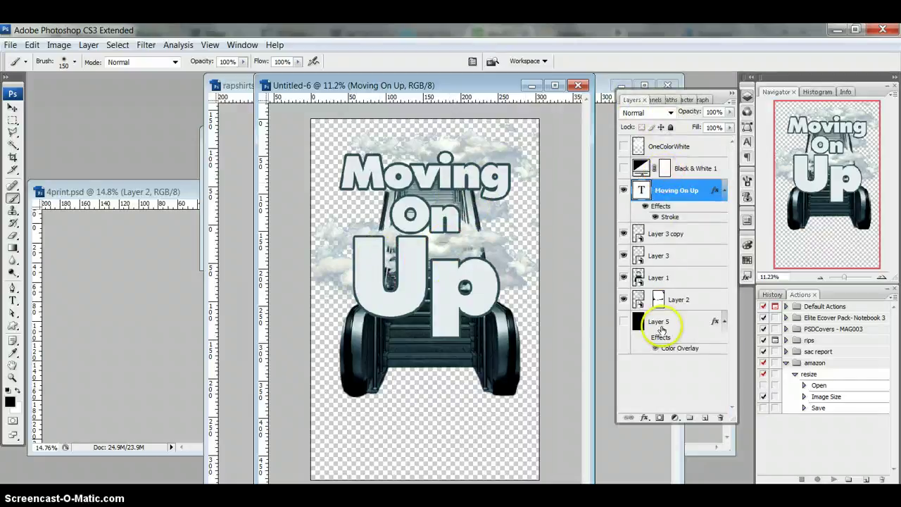
pyautogui.click(625, 169)
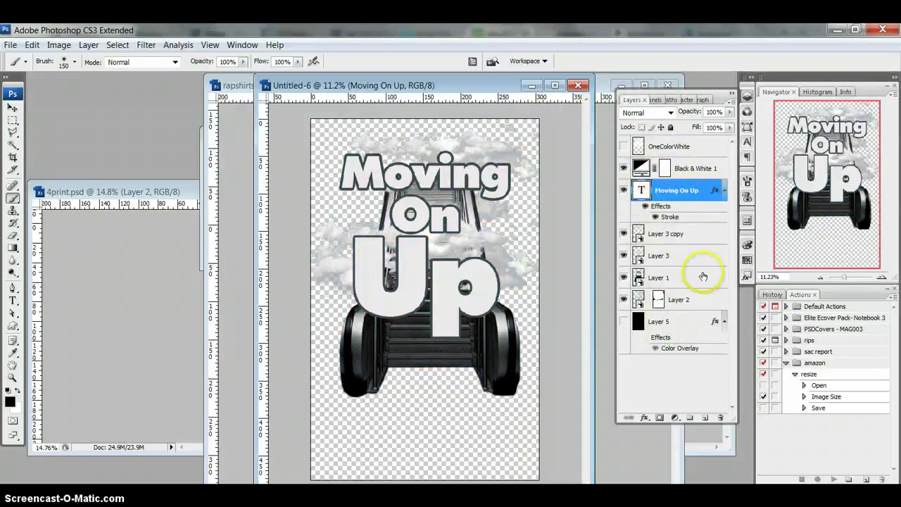
pyautogui.click(694, 168)
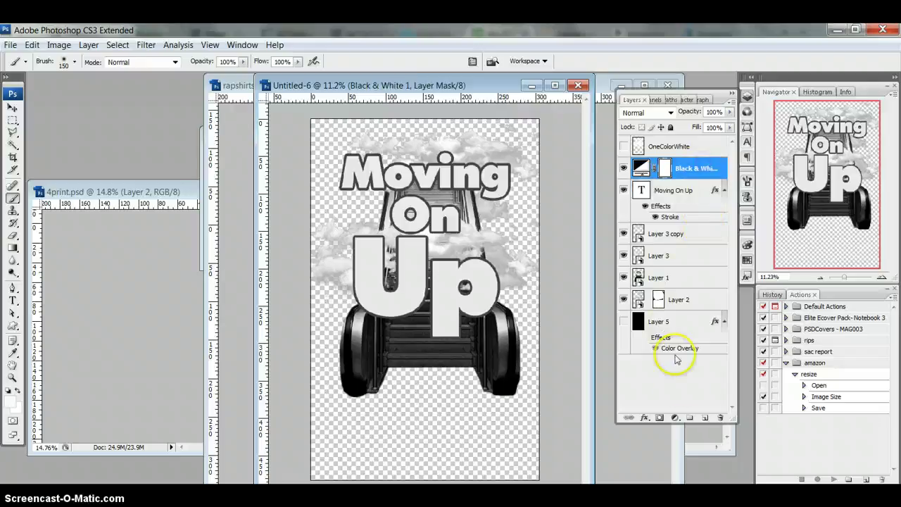
pyautogui.click(676, 417)
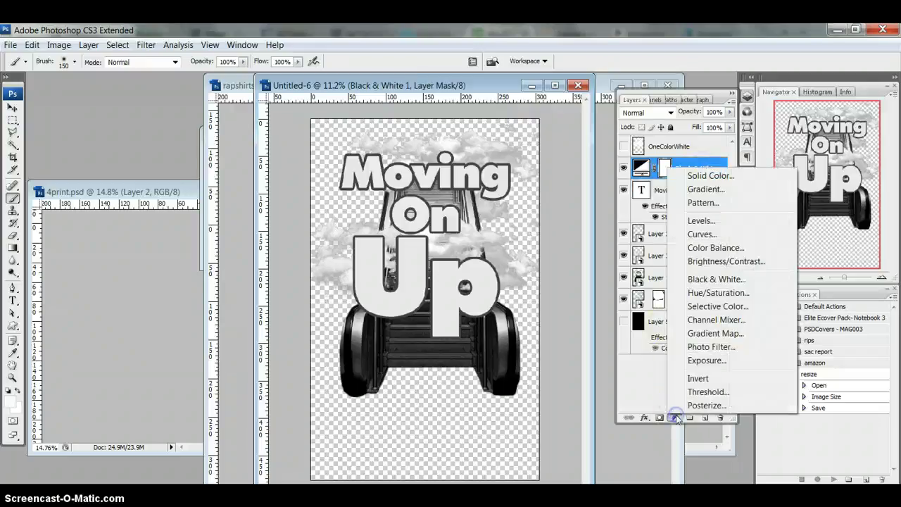
pyautogui.click(710, 223)
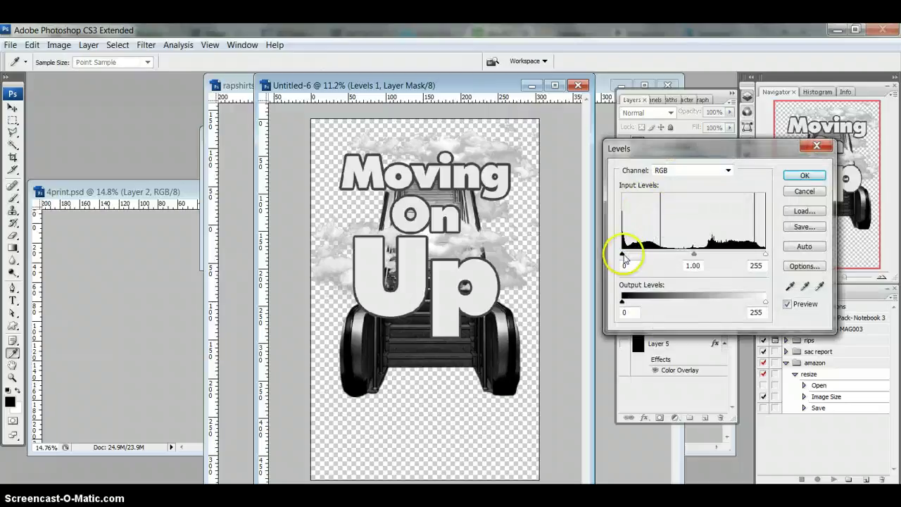
pyautogui.moveTo(623, 254); pyautogui.dragTo(627, 256)
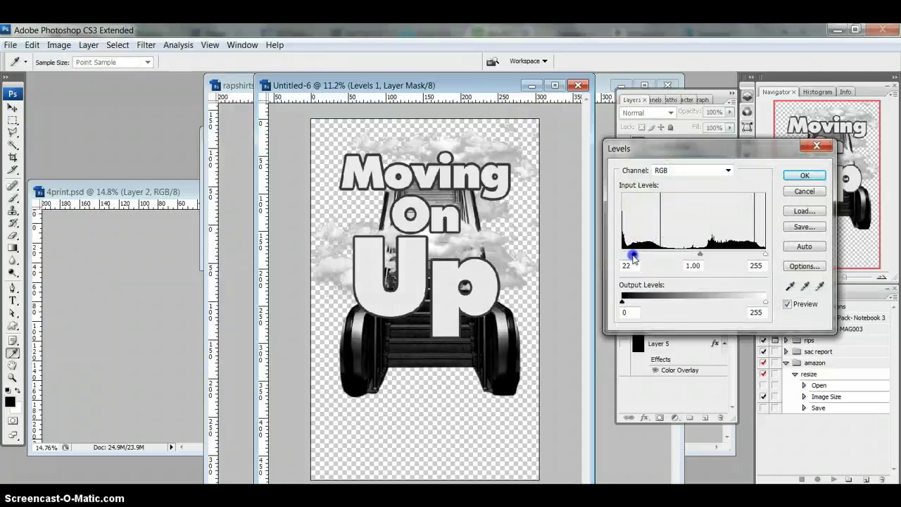
pyautogui.moveTo(635, 259); pyautogui.dragTo(635, 258)
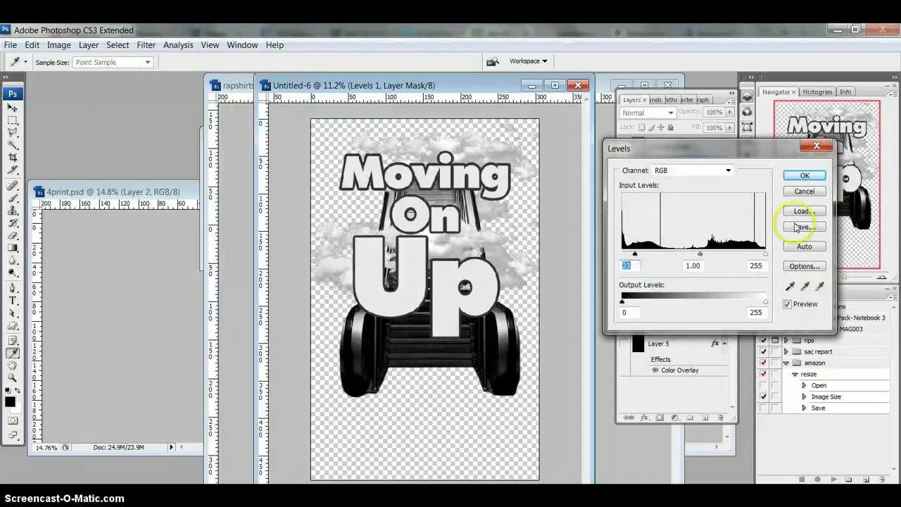
pyautogui.click(801, 176)
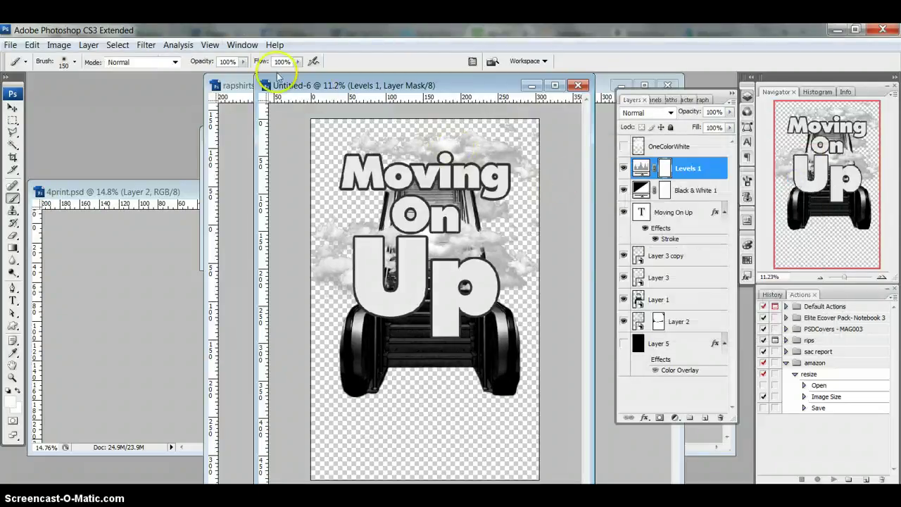
# Select the black areas of the artwork with Color Range, sampling the dark escalator at a fuzziness of 200
pyautogui.click(117, 44)
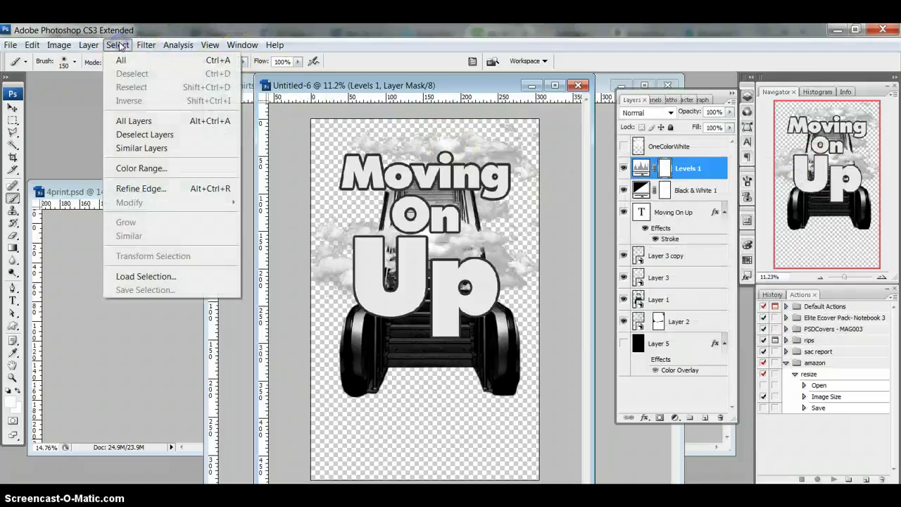
pyautogui.click(142, 167)
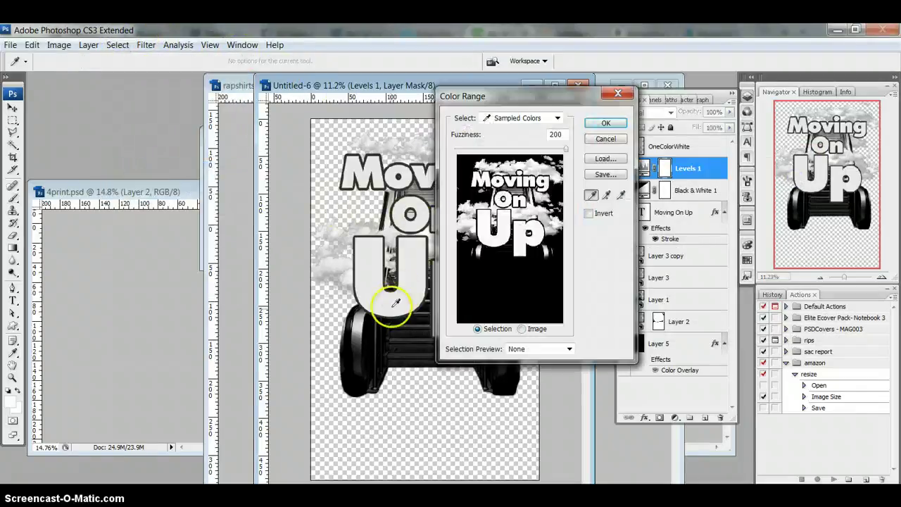
pyautogui.click(349, 335)
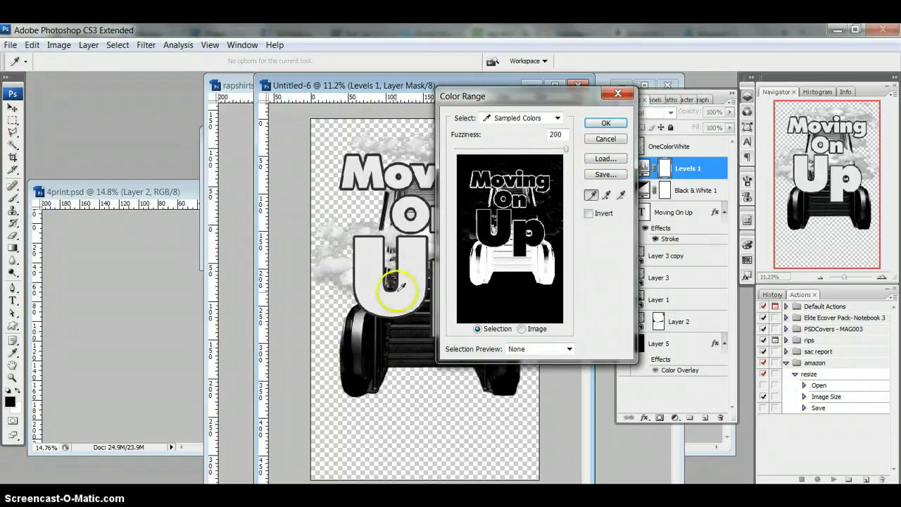
pyautogui.click(371, 335)
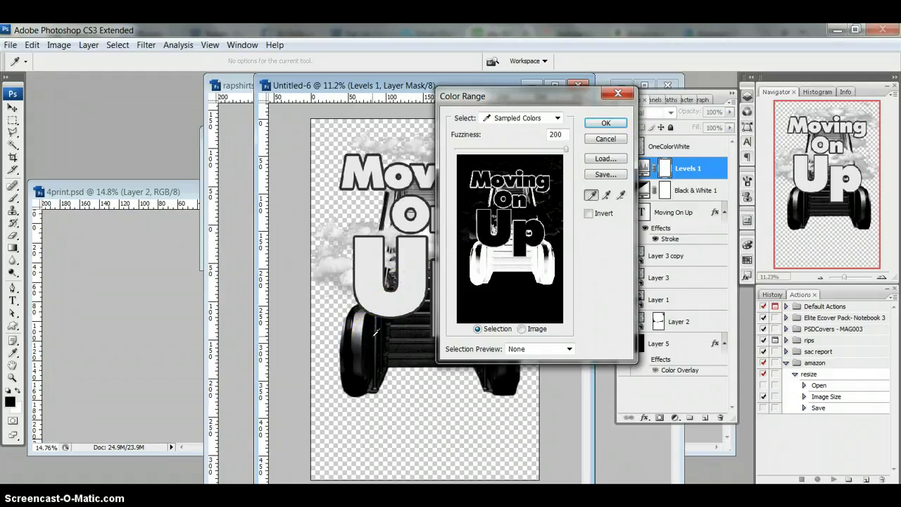
pyautogui.moveTo(567, 150); pyautogui.dragTo(565, 153)
pyautogui.click(605, 123)
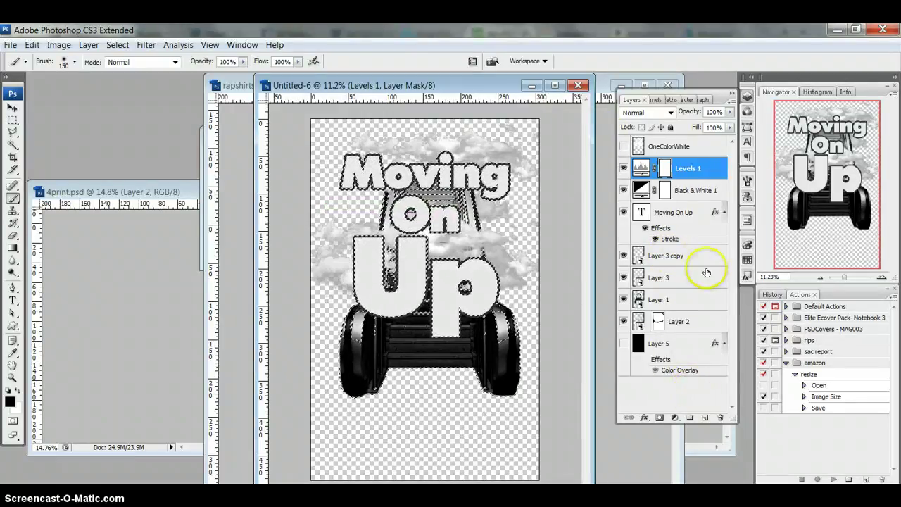
# Fill the selection with black on a new layer above OneColorWhite, and isolate it over the white Layer 5 background without a selection
pyautogui.click(714, 148)
pyautogui.click(704, 417)
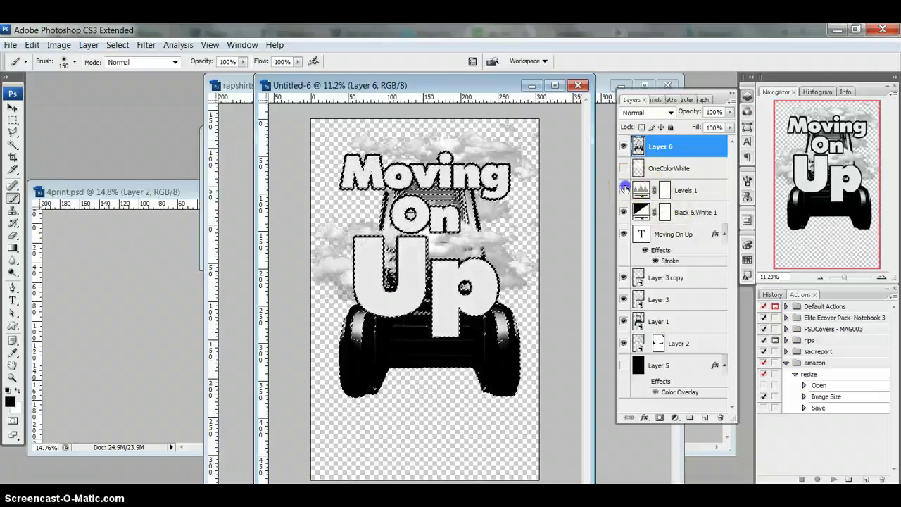
pyautogui.click(623, 365)
pyautogui.click(645, 382)
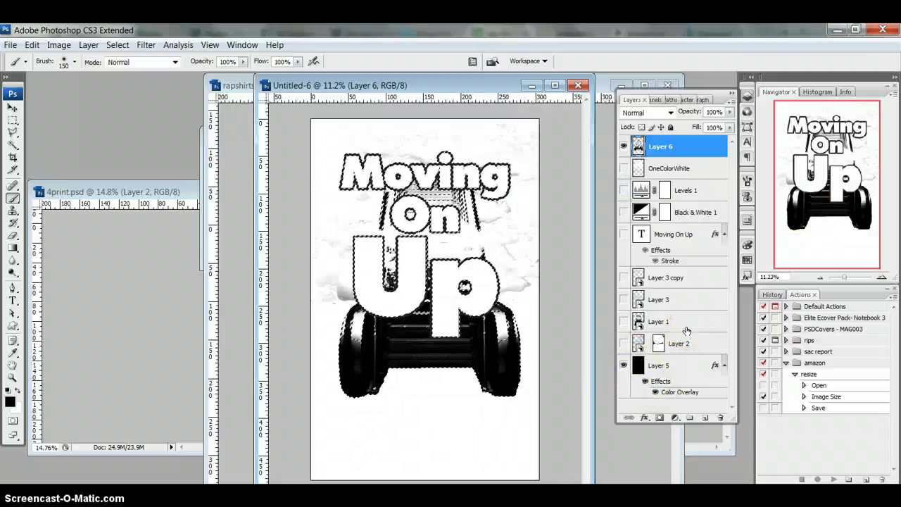
pyautogui.hotkey('ctrl', 'd')
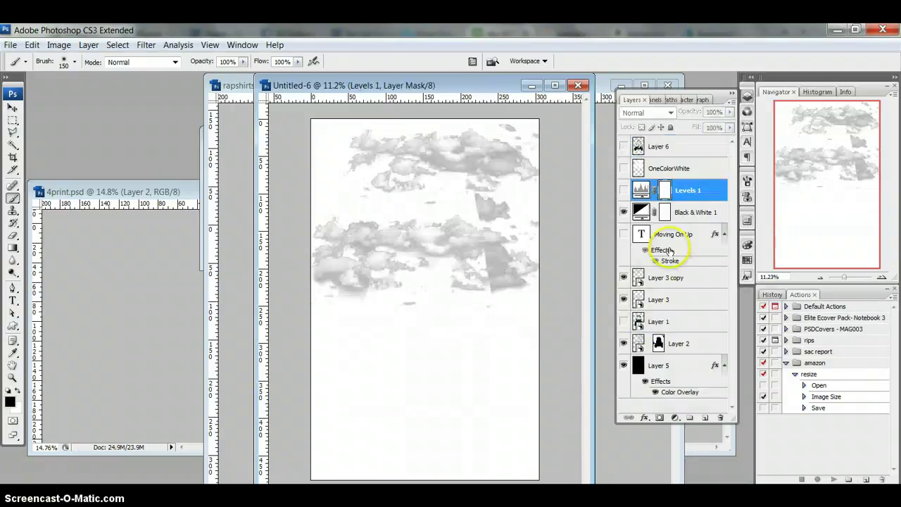
# Add a second Levels adjustment layer above Levels 1 to darken the clouds, with the black input level at about 152
pyautogui.click(674, 418)
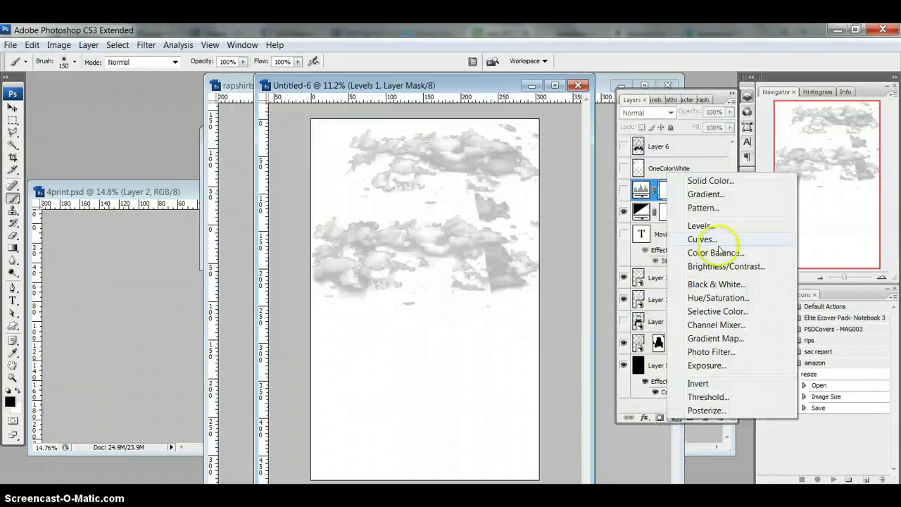
pyautogui.click(719, 230)
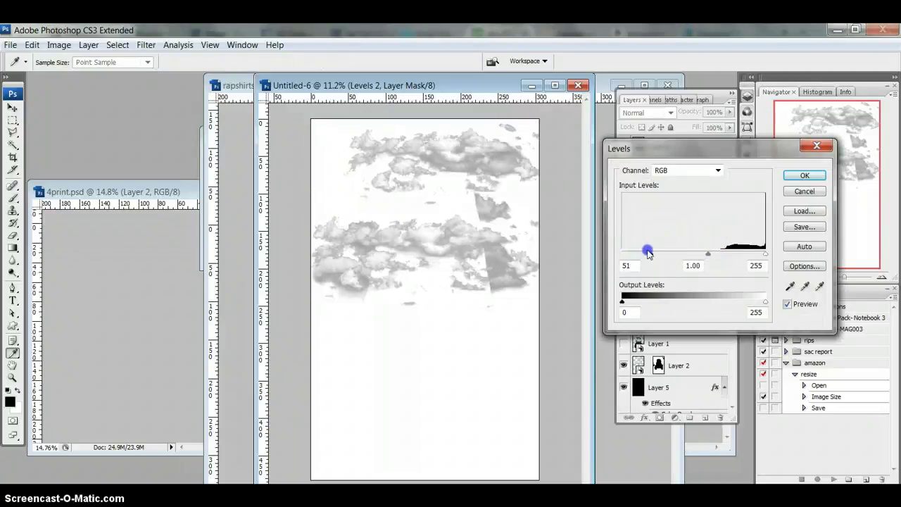
pyautogui.moveTo(647, 252); pyautogui.dragTo(697, 255)
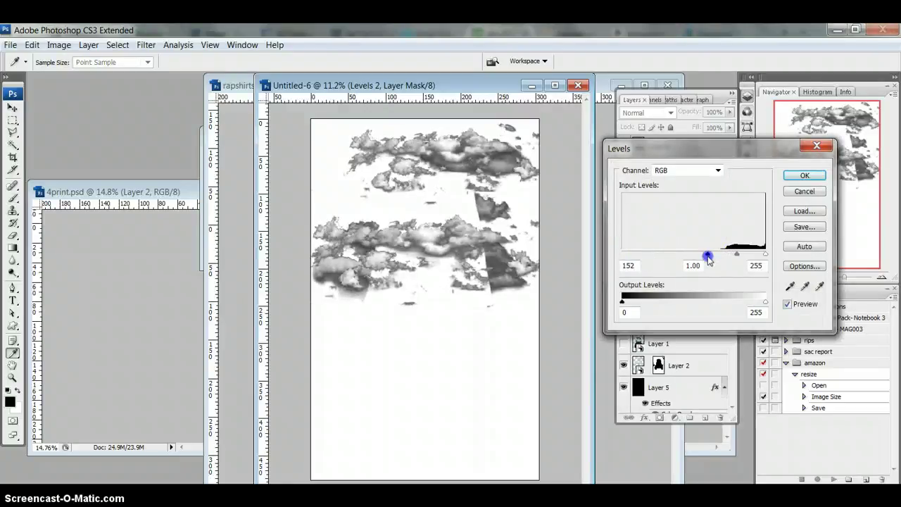
pyautogui.click(803, 176)
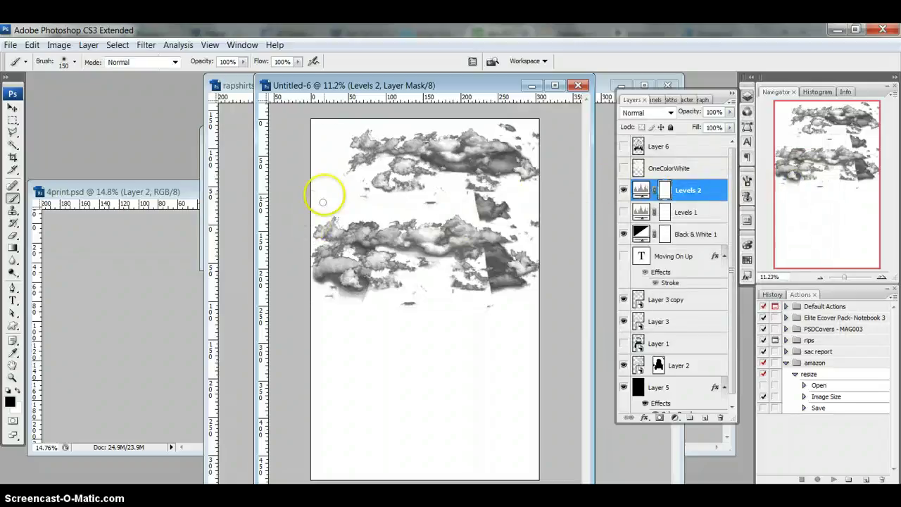
# Select the dark cloud tones with Color Range, sampling a dark grey area of the clouds at a fuzziness of 200
pyautogui.click(117, 44)
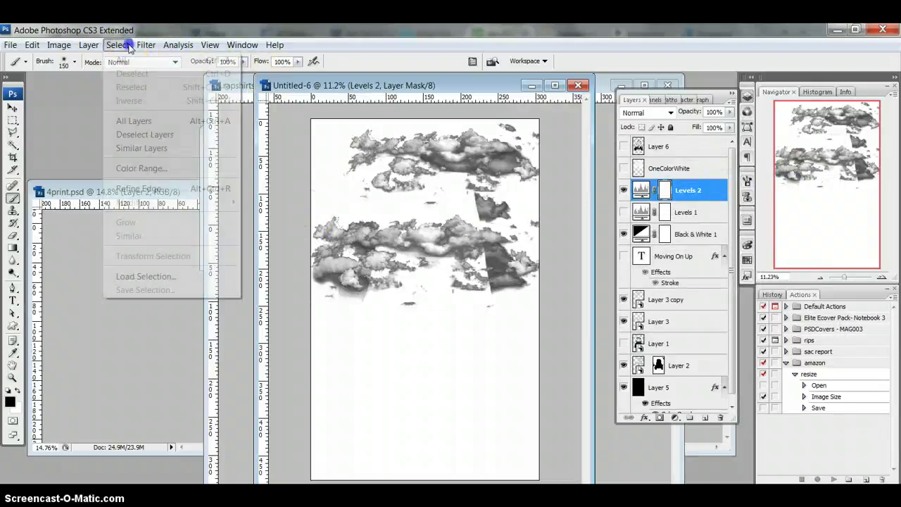
pyautogui.click(147, 168)
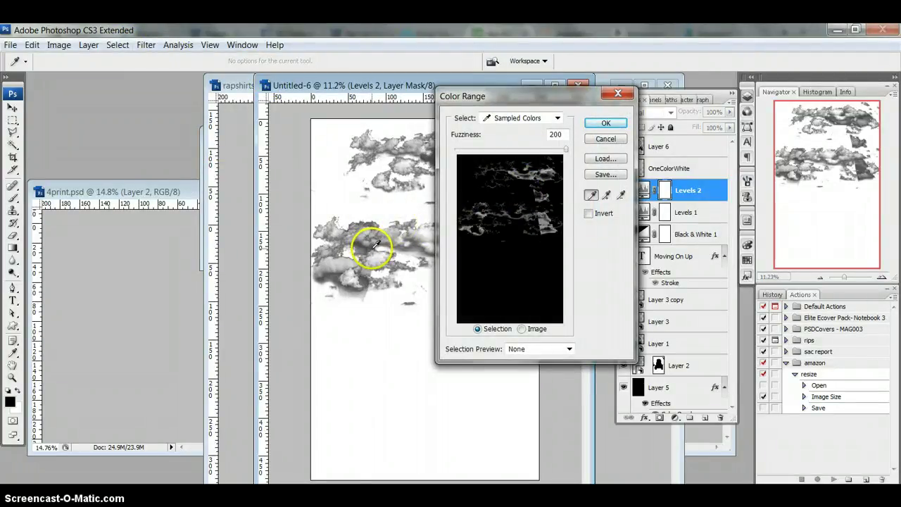
pyautogui.click(374, 245)
pyautogui.click(599, 121)
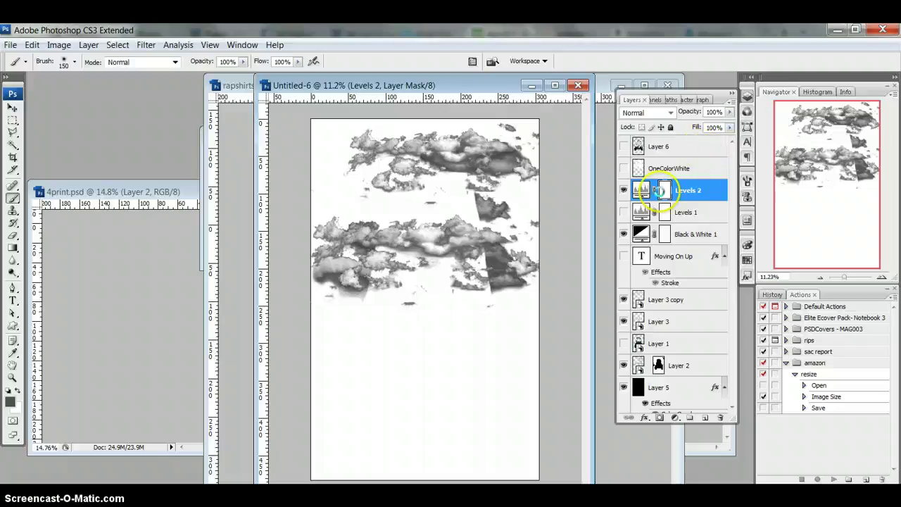
# Fill the cloud selection with black on a new layer above Layer 6, and hide the adjustment and source artwork layers
pyautogui.click(694, 146)
pyautogui.click(705, 417)
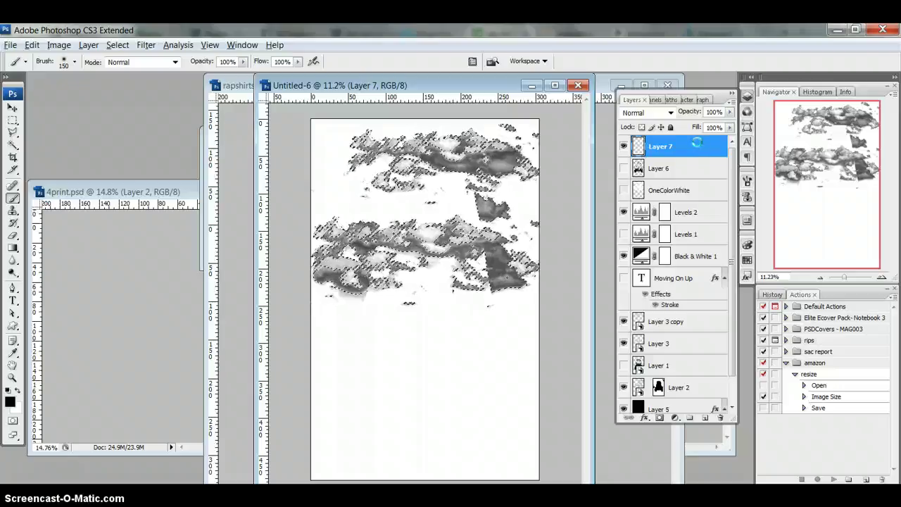
pyautogui.hotkey('alt', 'BackSpace')
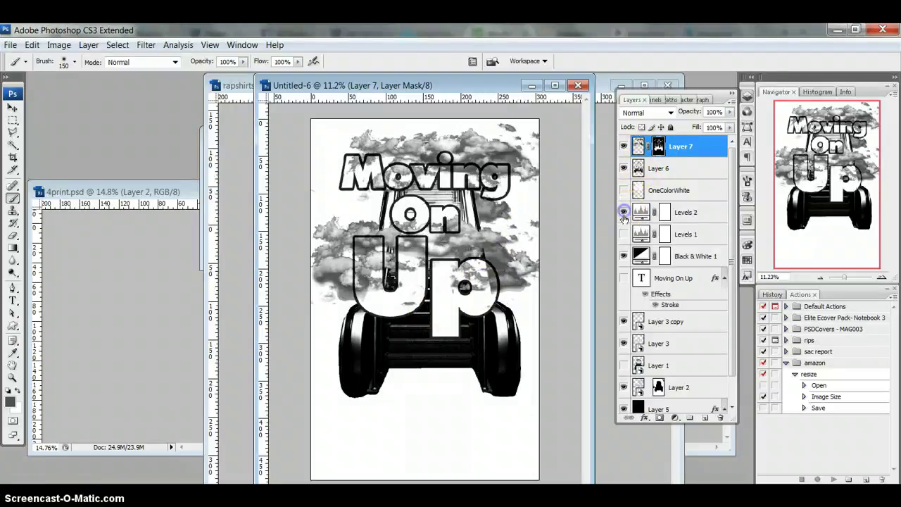
pyautogui.moveTo(623, 212)
pyautogui.mouseDown()
pyautogui.moveTo(622, 330)
pyautogui.moveTo(609, 372)
pyautogui.moveTo(627, 328)
pyautogui.moveTo(641, 211)
pyautogui.mouseUp()
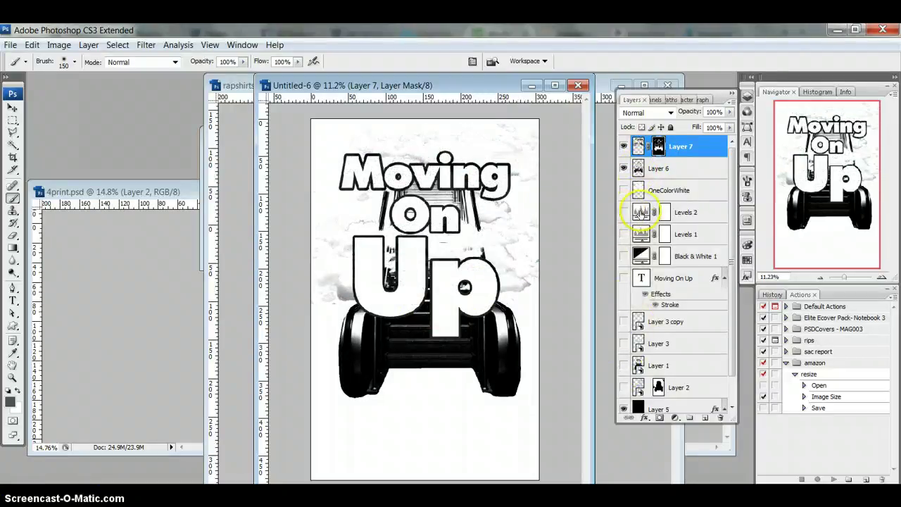